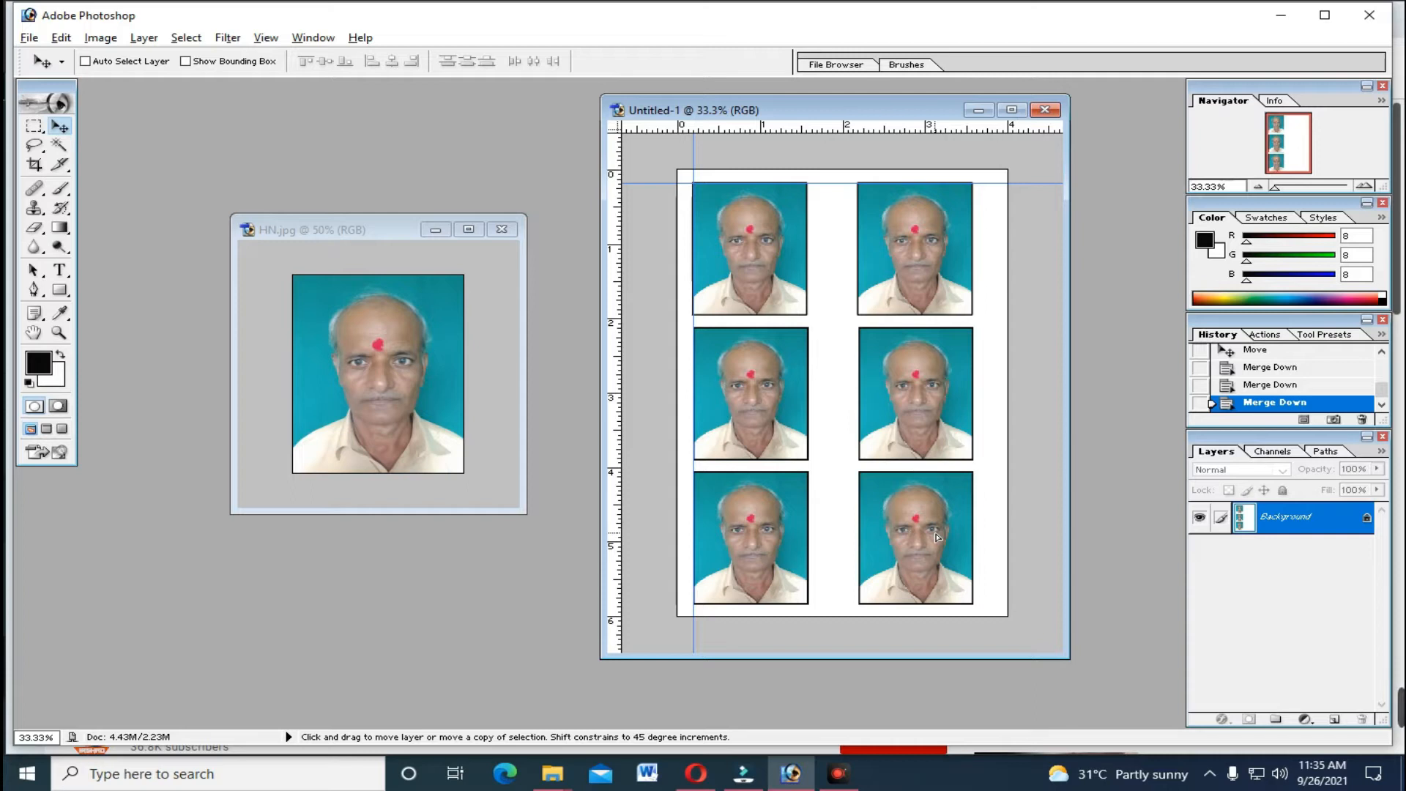
- Place the copied column of three photos along the right side of the sheet and start saving it with Save As
{"action": "left_click_drag", "start_coordinate": [943, 538], "coordinate": [956, 535]}
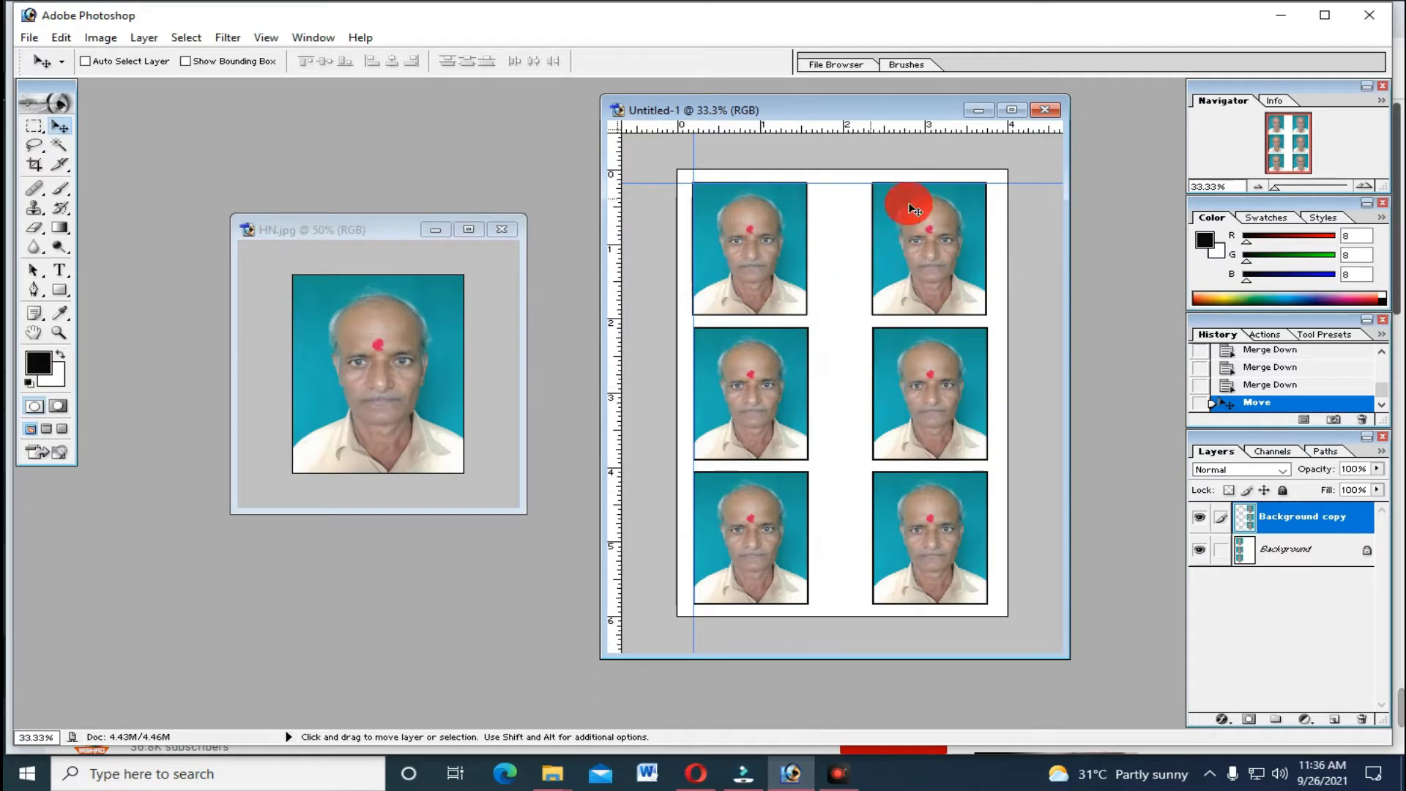
{"action": "left_click", "coordinate": [30, 39]}
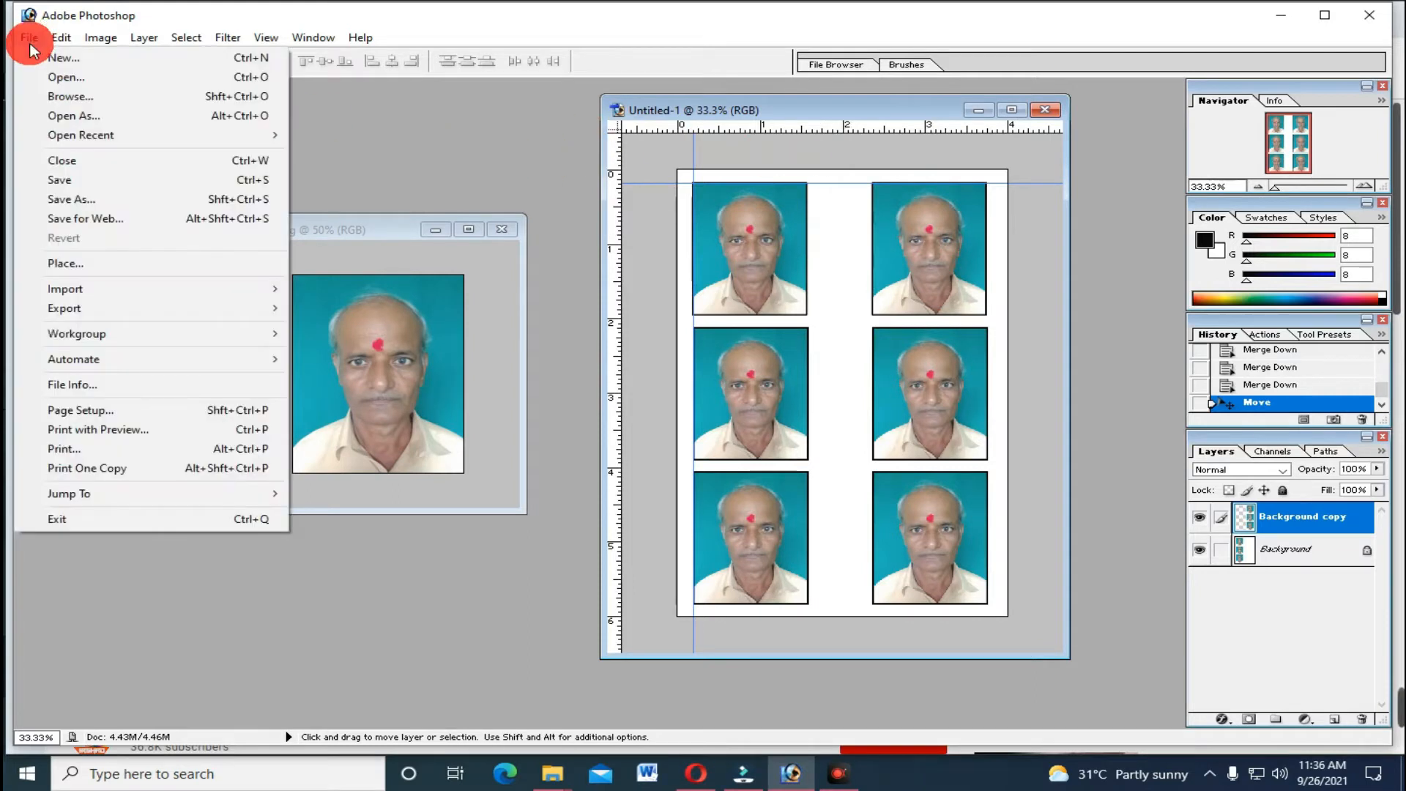
{"action": "left_click", "coordinate": [79, 200]}
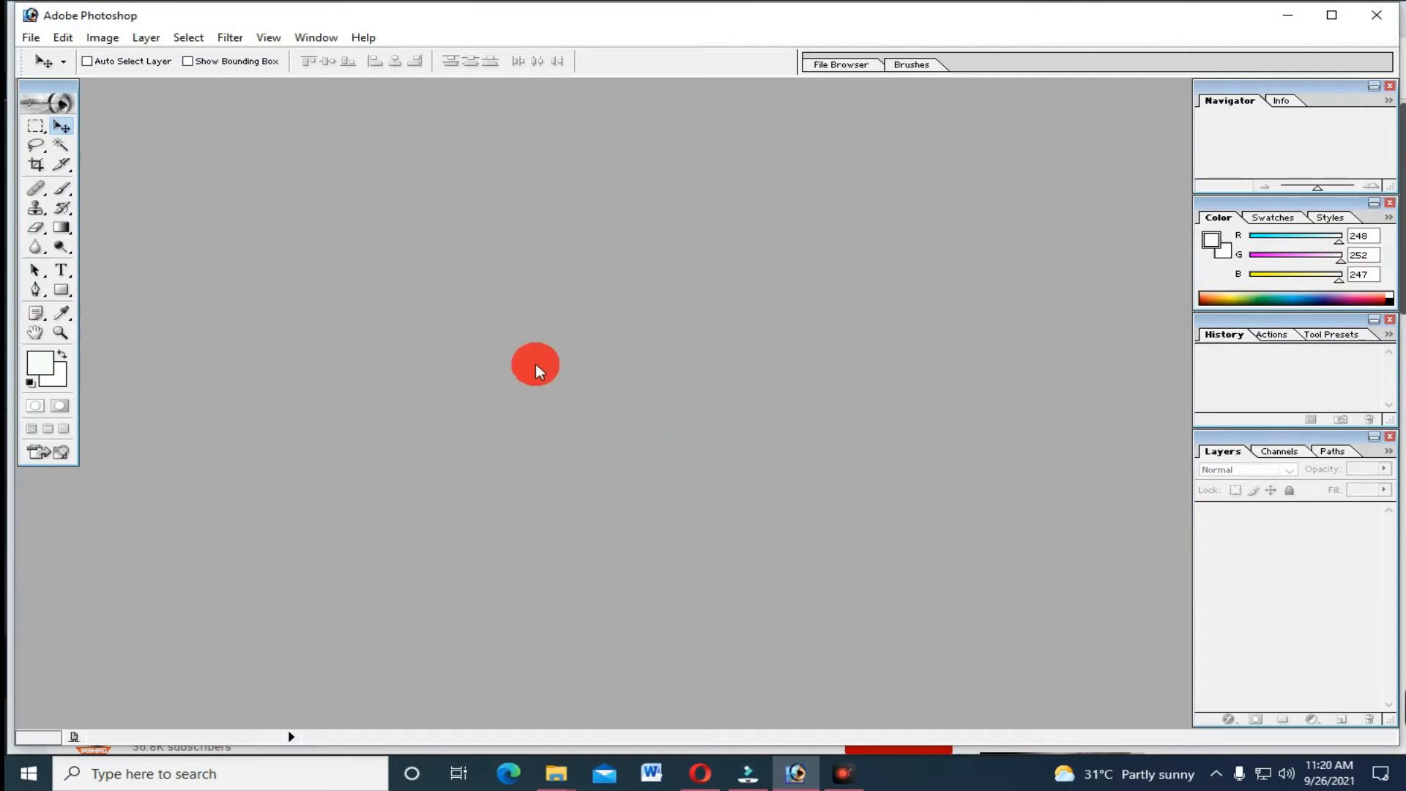
- Open the HN image from the 6-10 folder and shift its window slightly within the workspace
{"action": "left_click", "coordinate": [31, 37]}
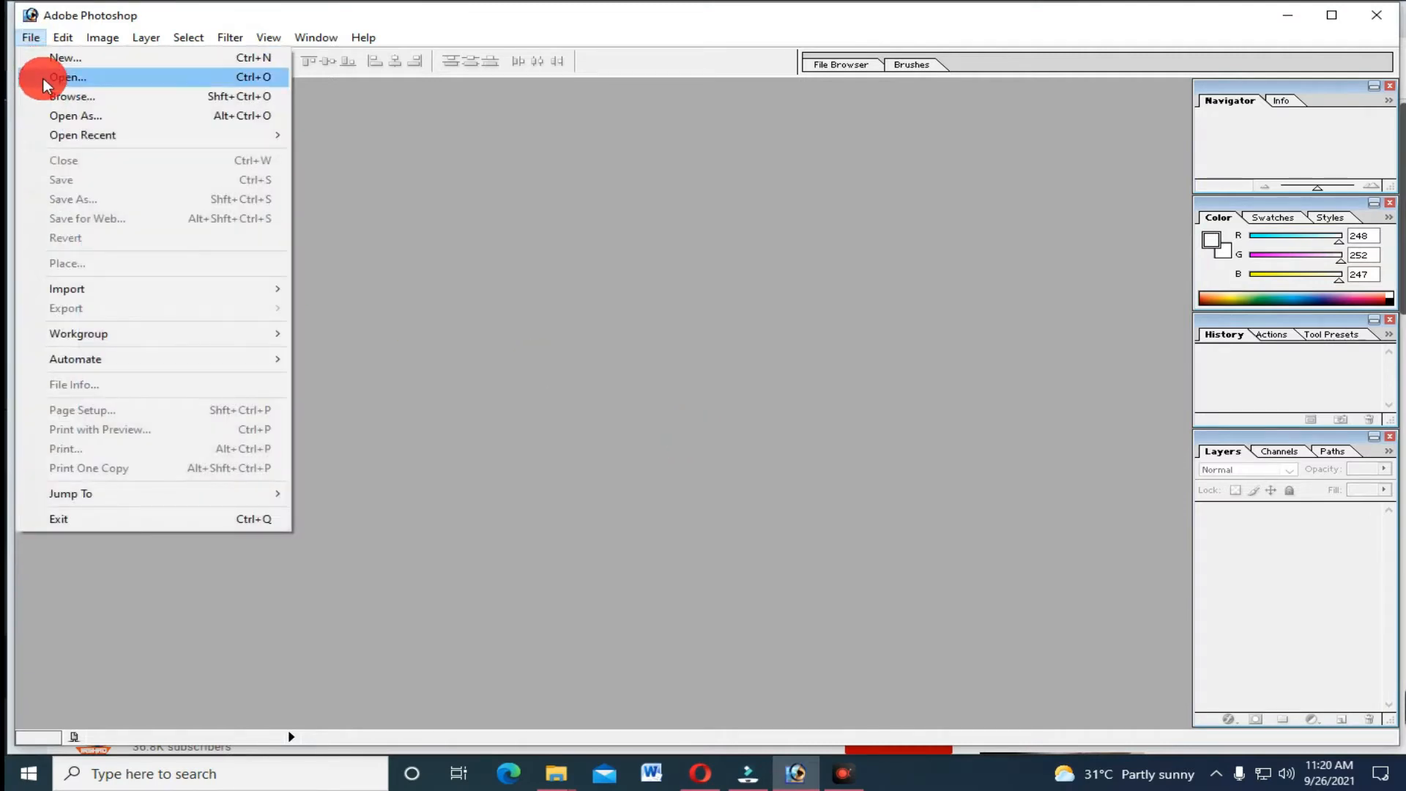
{"action": "left_click", "coordinate": [43, 78]}
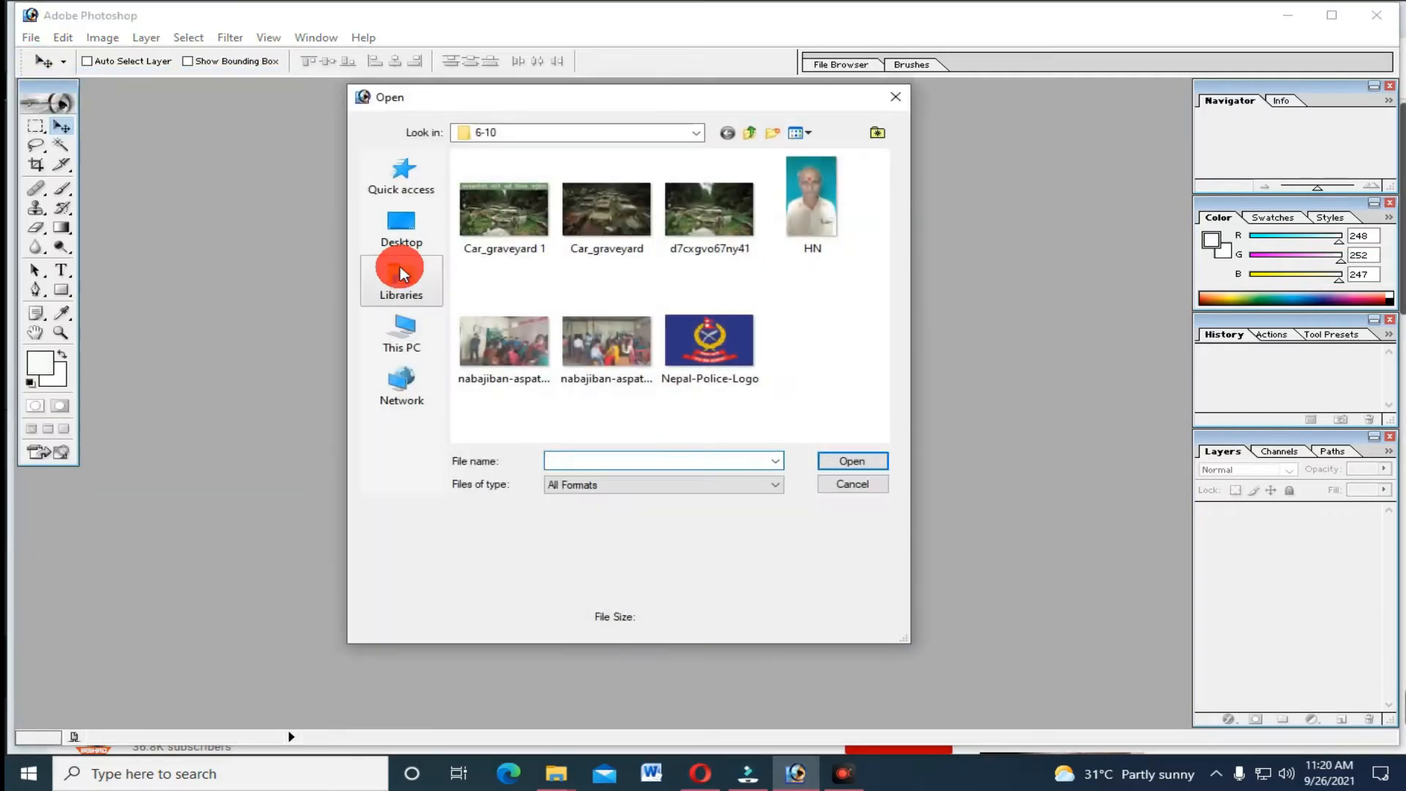
{"action": "left_click", "coordinate": [818, 204]}
{"action": "left_click", "coordinate": [835, 463]}
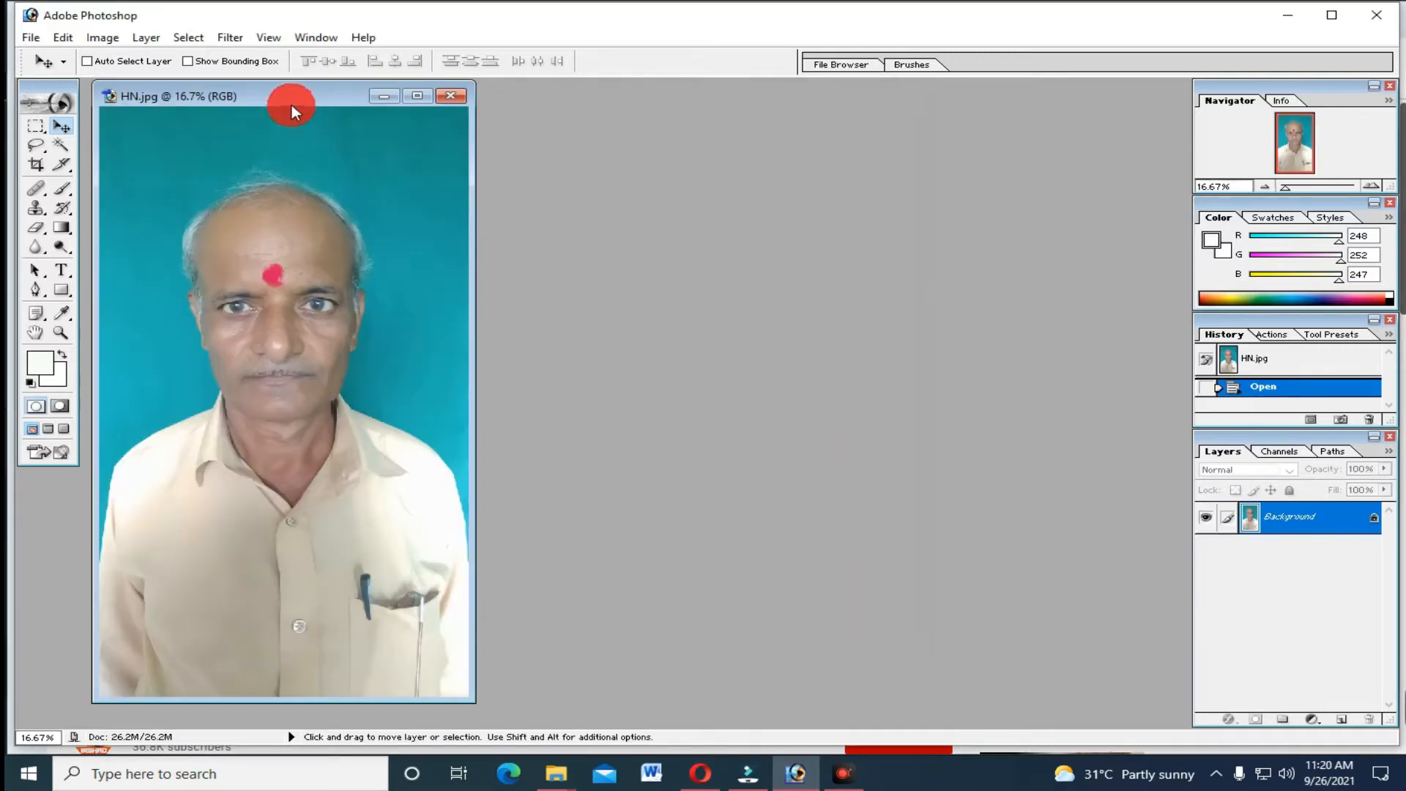
{"action": "left_click_drag", "start_coordinate": [299, 95], "coordinate": [288, 91]}
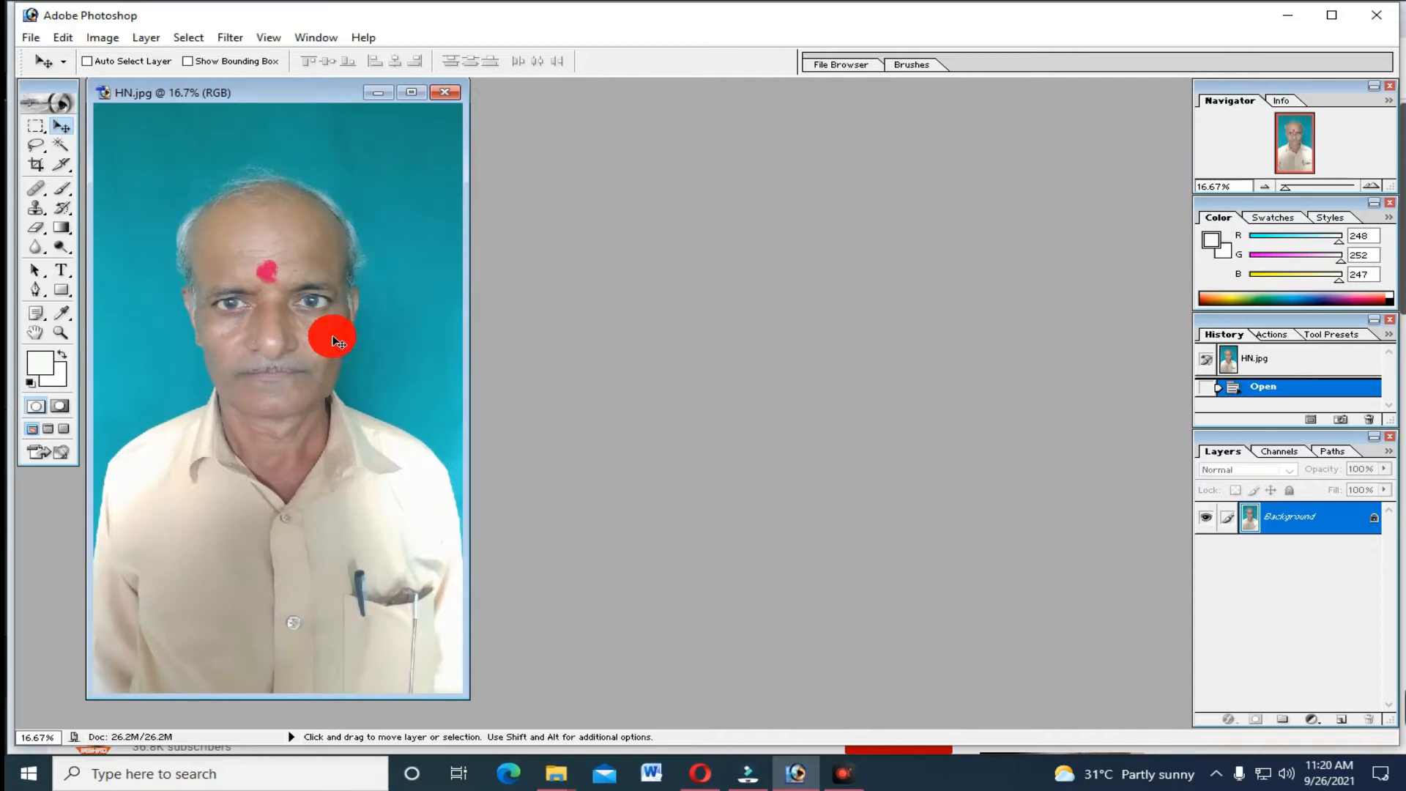
- Set the Crop tool to 3.5 cm width, 4.5 cm height and a resolution of 100 pixels/cm
{"action": "left_click", "coordinate": [36, 164]}
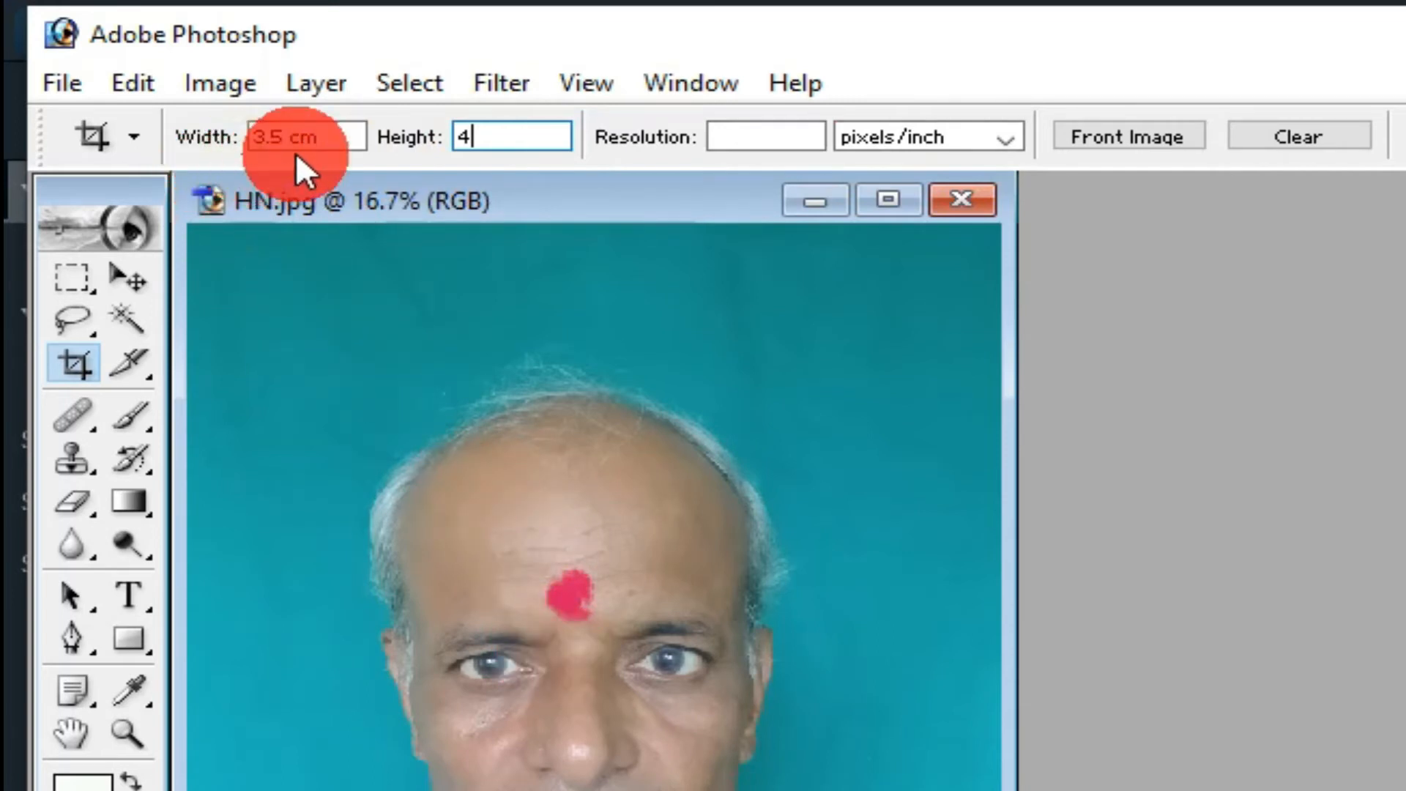
{"action": "left_click", "coordinate": [494, 139]}
{"action": "type", "text": "4.5 cm"}
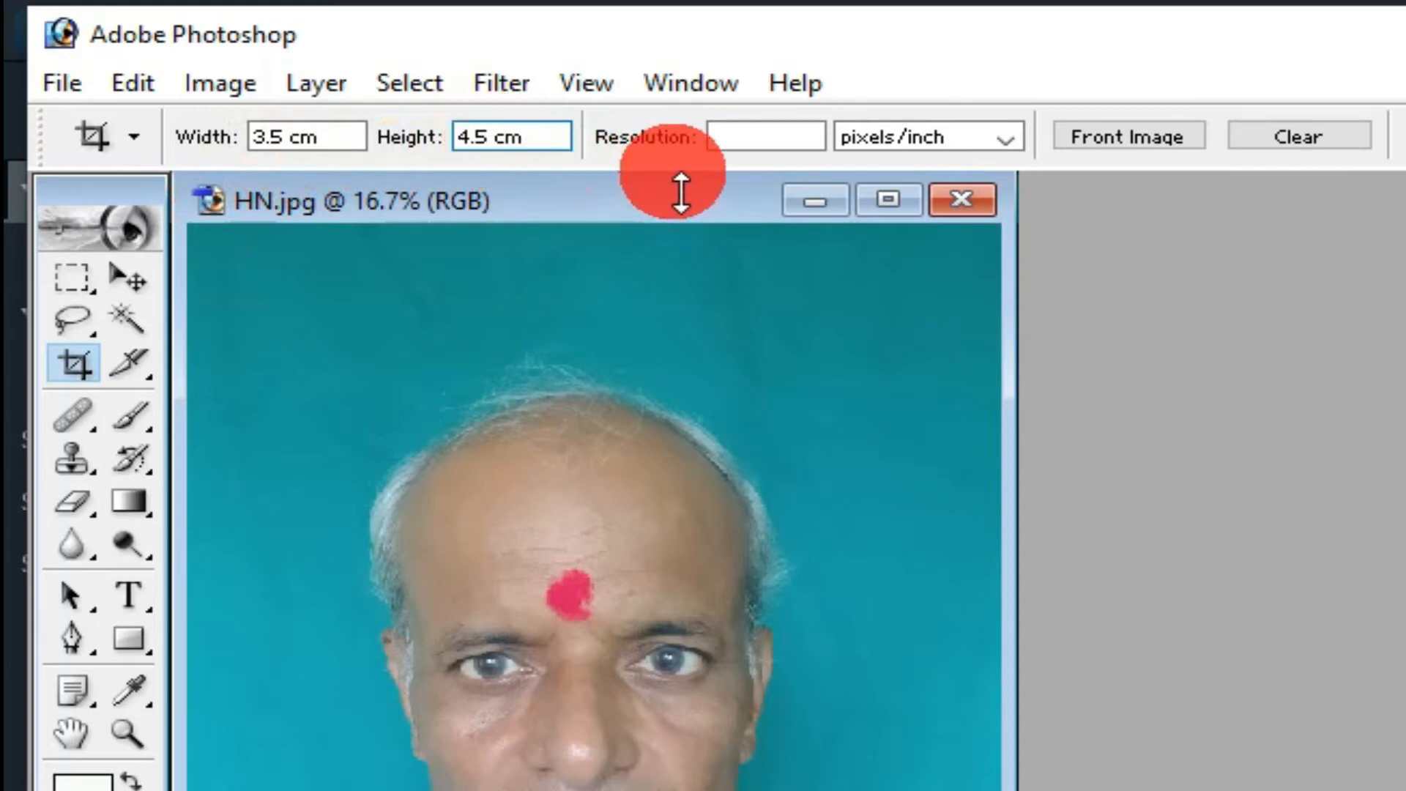
{"action": "left_click", "coordinate": [769, 145]}
{"action": "type", "text": "100"}
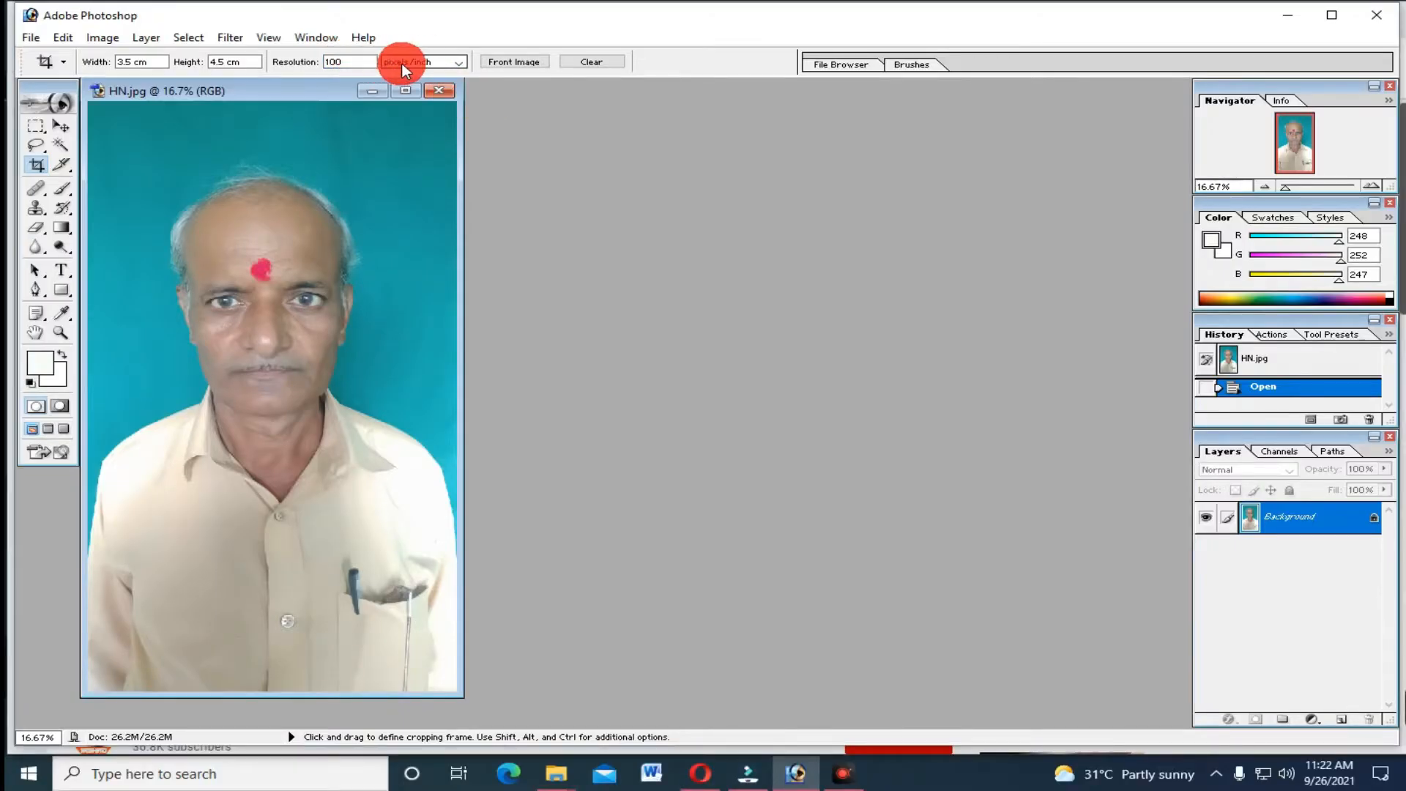
{"action": "left_click", "coordinate": [460, 63]}
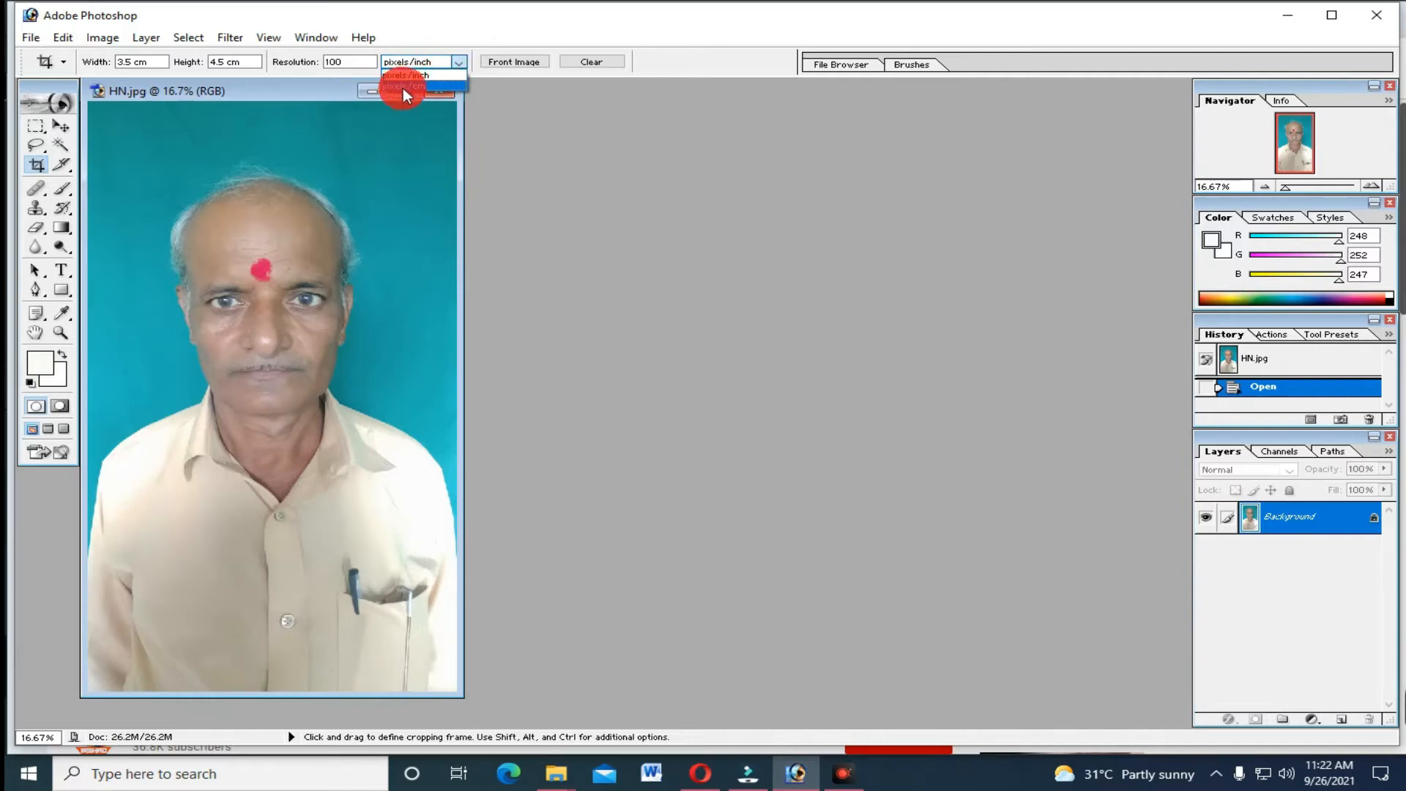
{"action": "left_click", "coordinate": [425, 87]}
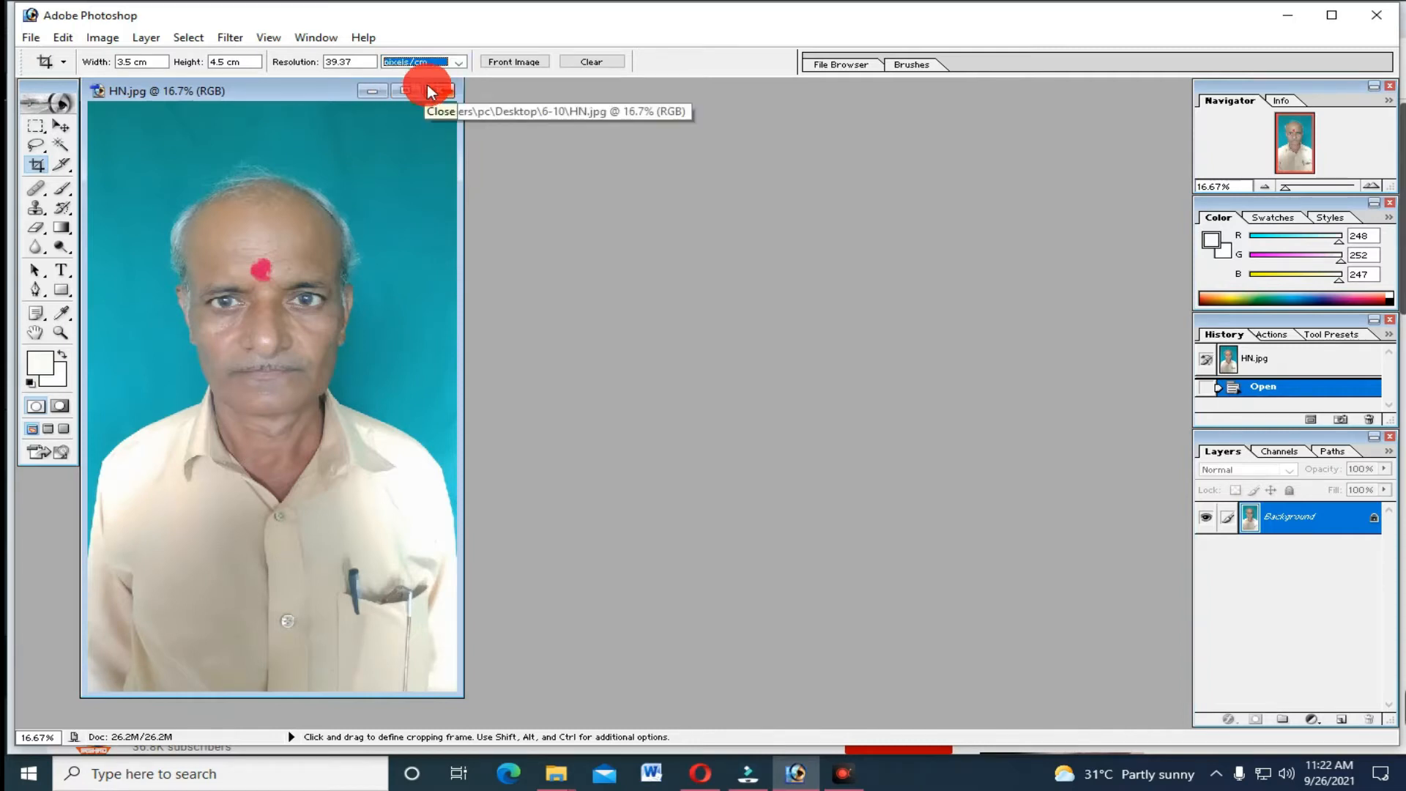
{"action": "left_click_drag", "start_coordinate": [358, 63], "coordinate": [340, 72]}
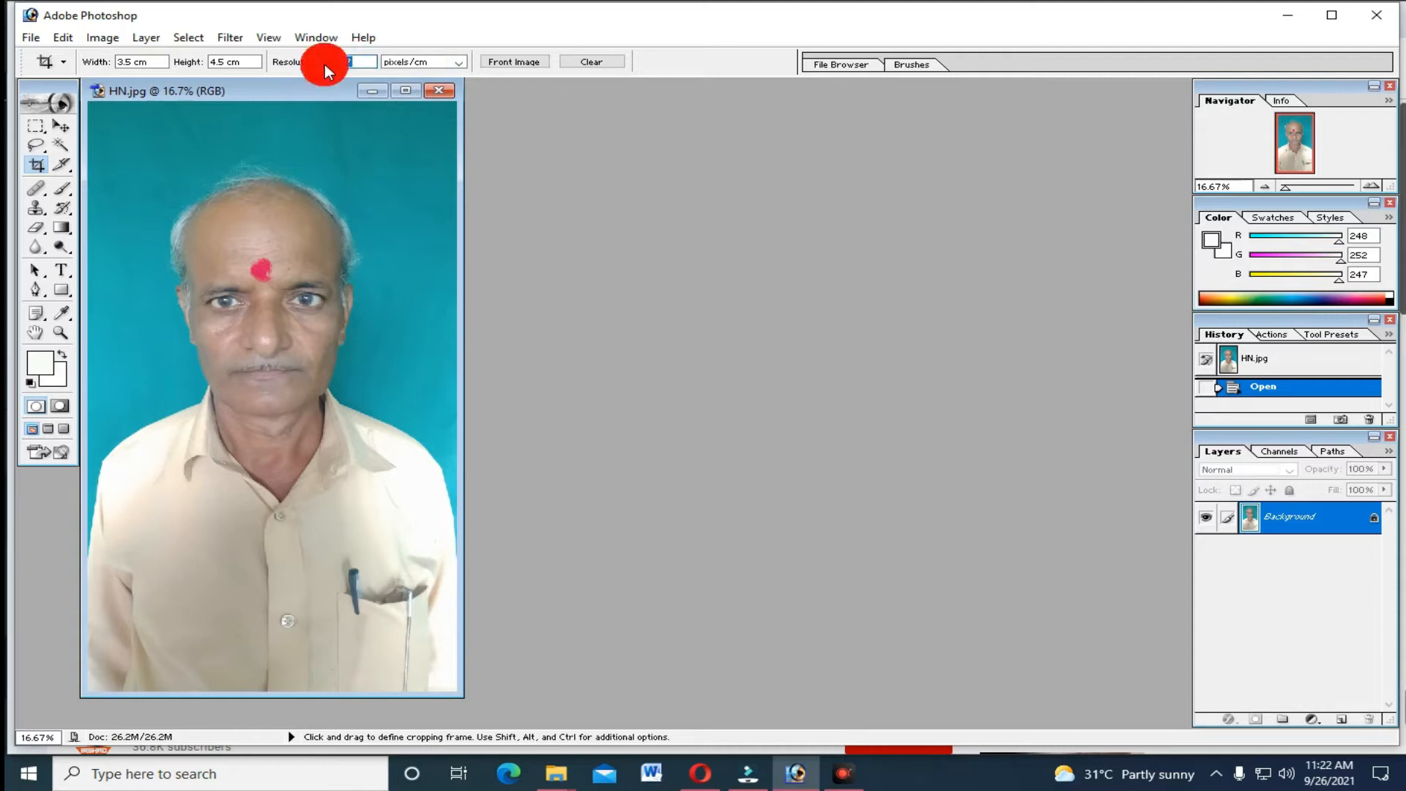
{"action": "type", "text": "100"}
- Draw a crop frame around the man's head and shoulders and shift it to centre roughly on his face
{"action": "left_click_drag", "start_coordinate": [137, 154], "coordinate": [193, 233]}
{"action": "left_click_drag", "start_coordinate": [411, 512], "coordinate": [449, 636]}
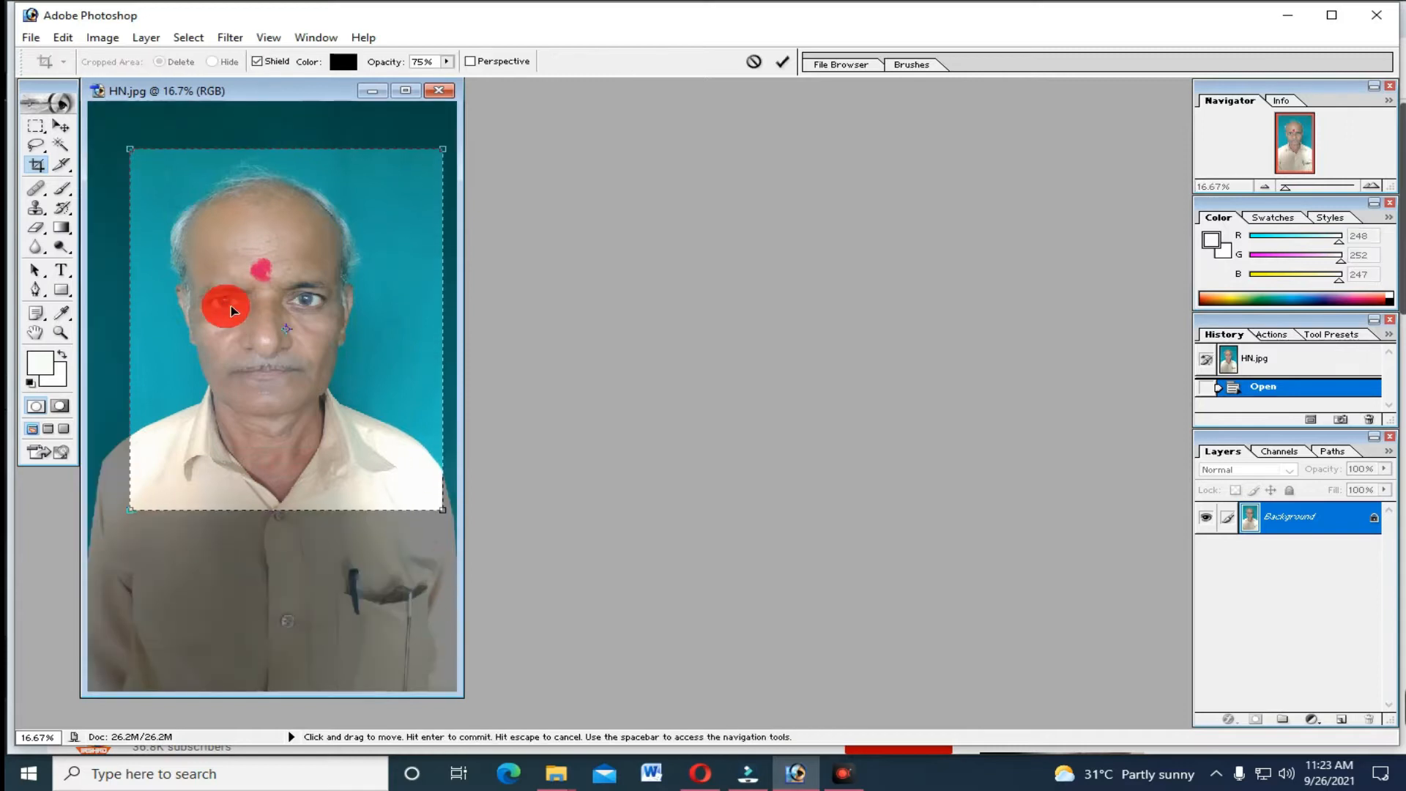
{"action": "mouse_move", "coordinate": [252, 399]}
{"action": "left_mouse_down"}
{"action": "mouse_move", "coordinate": [266, 399]}
{"action": "mouse_move", "coordinate": [239, 407]}
{"action": "left_mouse_up"}
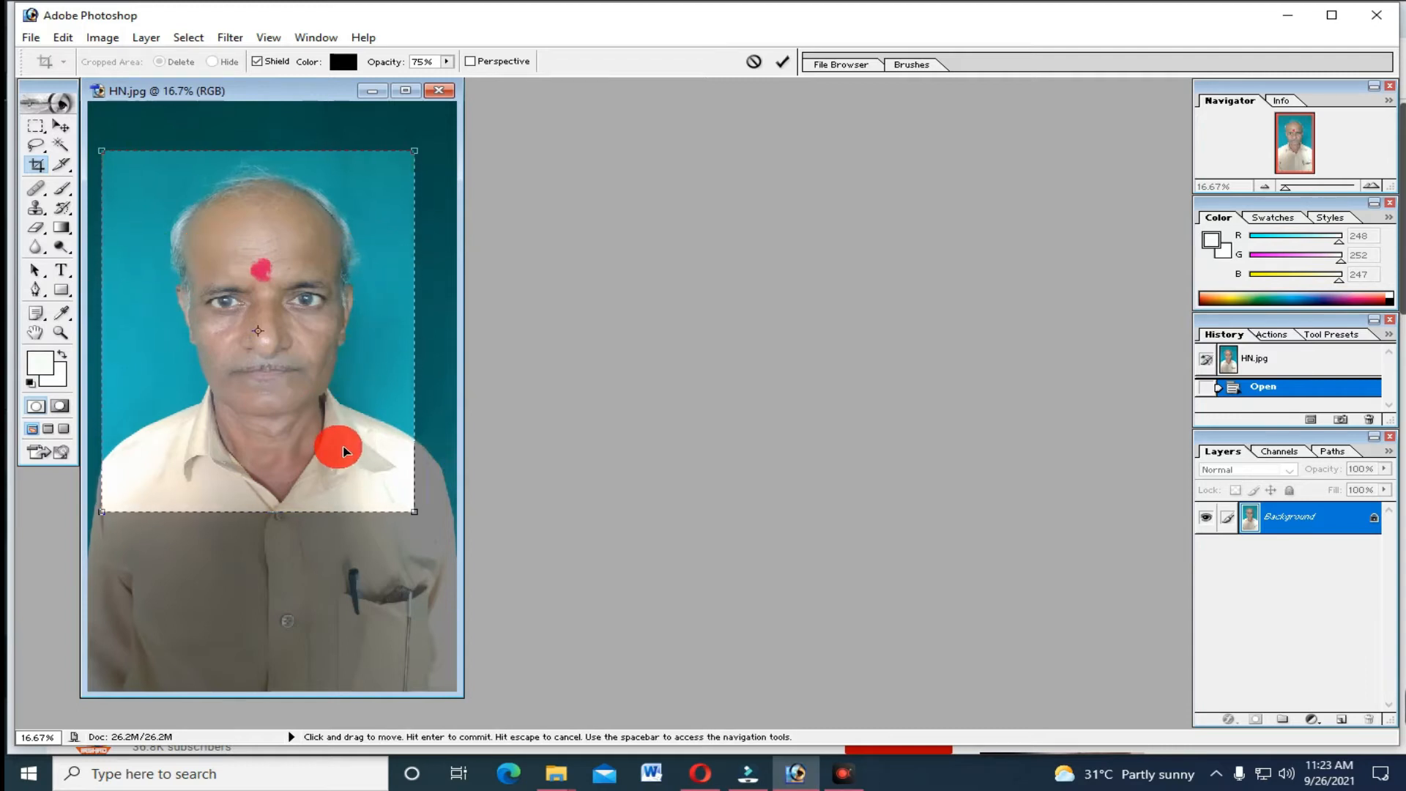
- Nudge the crop frame slightly right and up around the face, apply the crop, and reposition the photo window
{"action": "key", "text": "Right"}
{"action": "key", "text": "Right"}
{"action": "key", "text": "Right"}
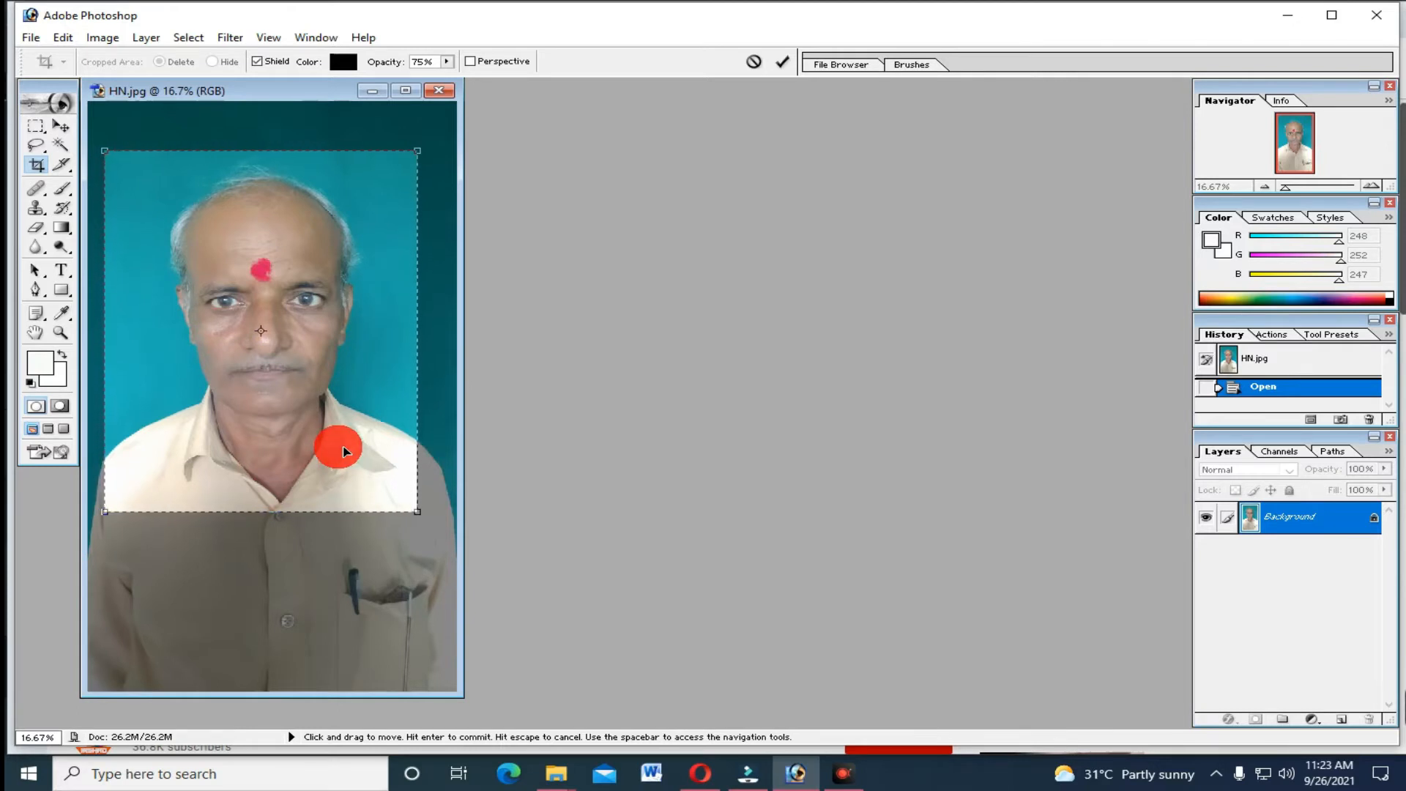
{"action": "key", "text": "Up"}
{"action": "key", "text": "Up"}
{"action": "key", "text": "Up"}
{"action": "key", "text": "Up"}
{"action": "key", "text": "Up"}
{"action": "key", "text": "Up"}
{"action": "key", "text": "Up"}
{"action": "key", "text": "Up"}
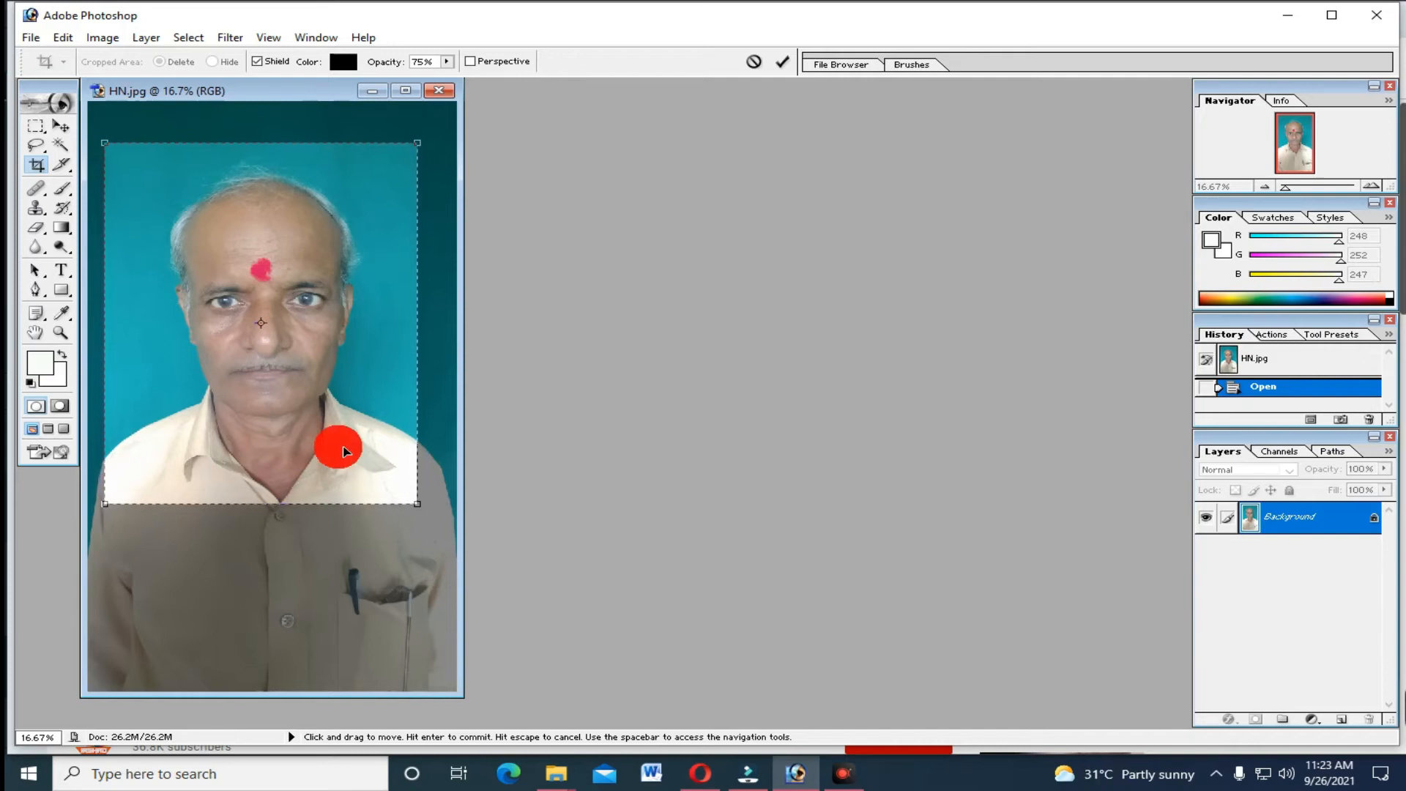
{"action": "key", "text": "Right"}
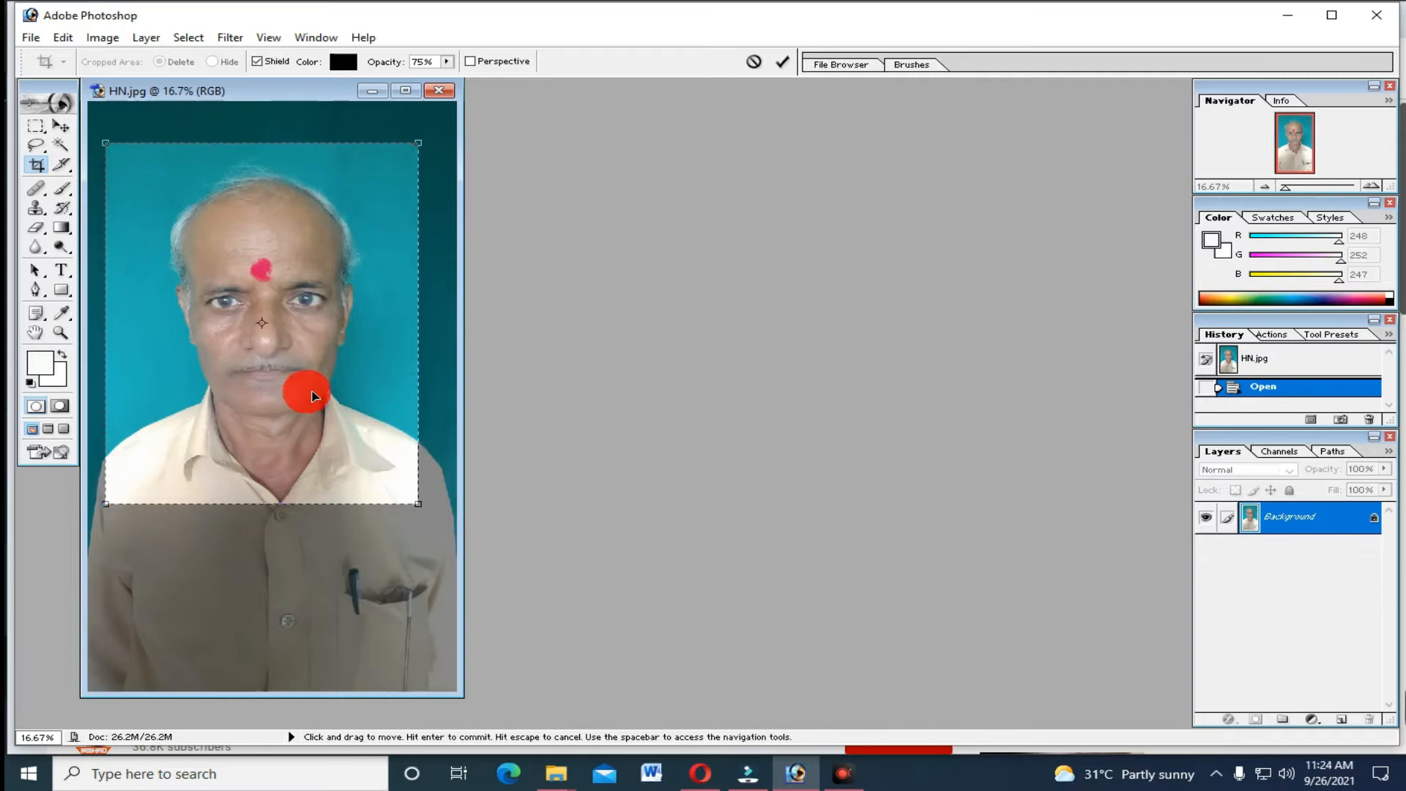
{"action": "left_click", "coordinate": [783, 63]}
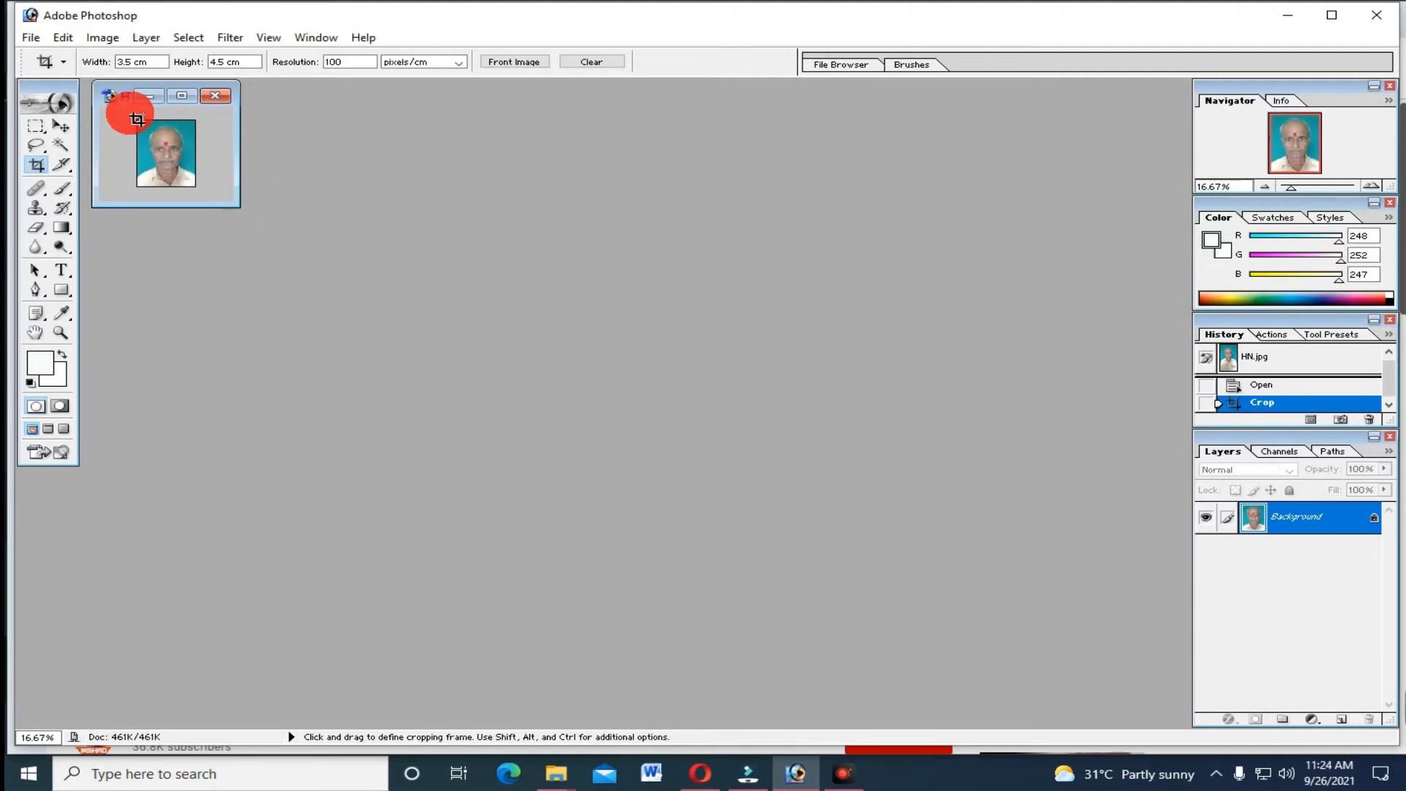
{"action": "left_click_drag", "start_coordinate": [117, 96], "coordinate": [258, 229]}
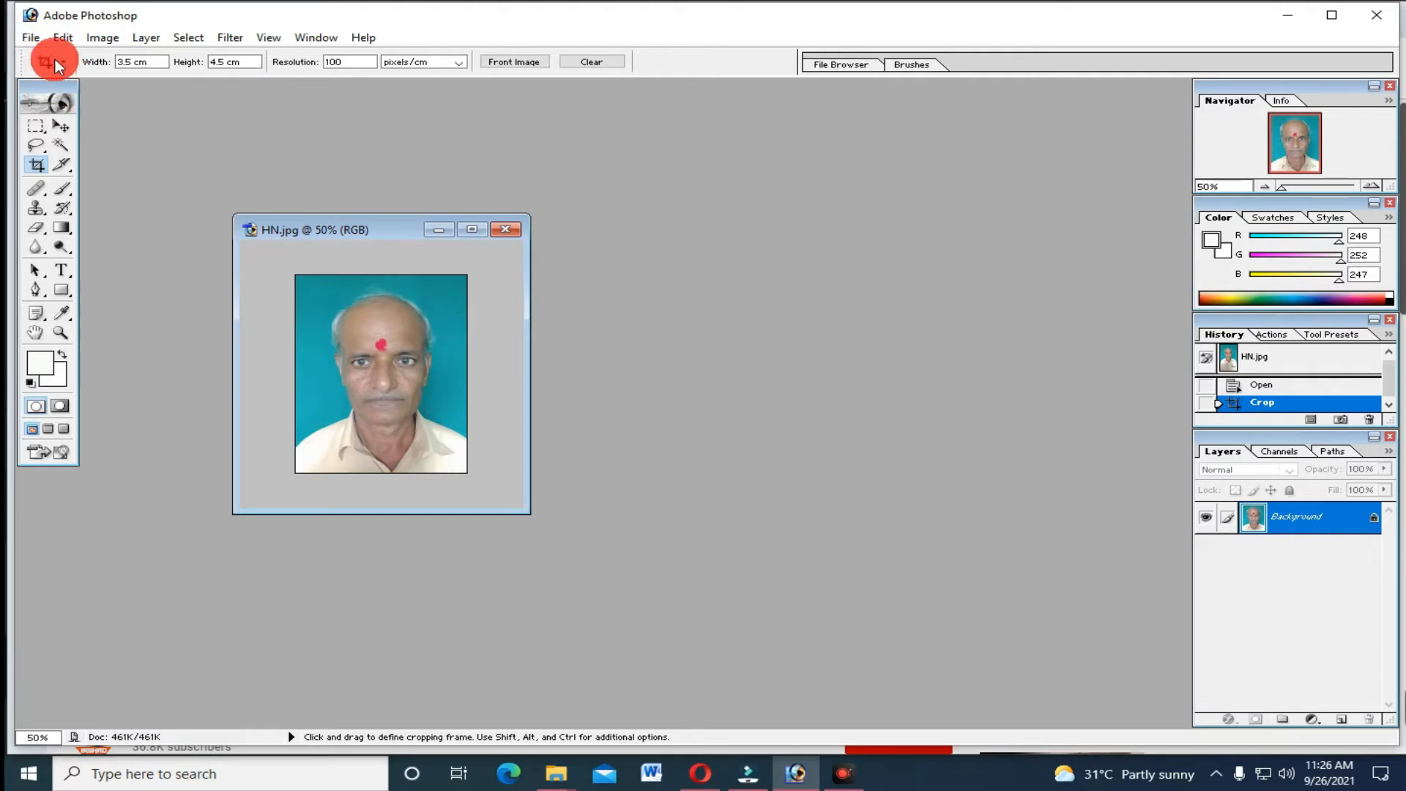
- Create a new document with the 4 x 6 preset in inches and a resolution of 100 pixels/cm
{"action": "left_click", "coordinate": [30, 41]}
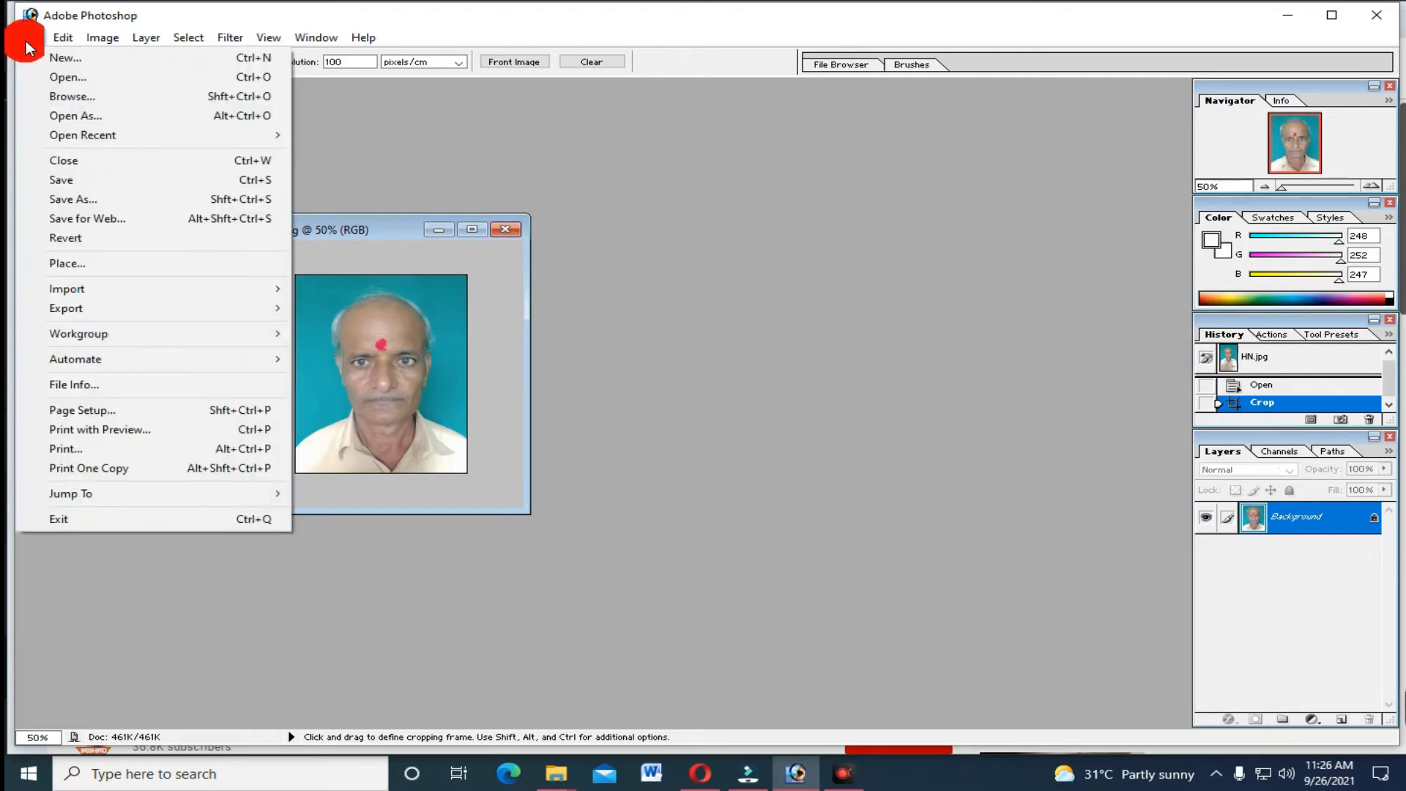
{"action": "left_click", "coordinate": [79, 57]}
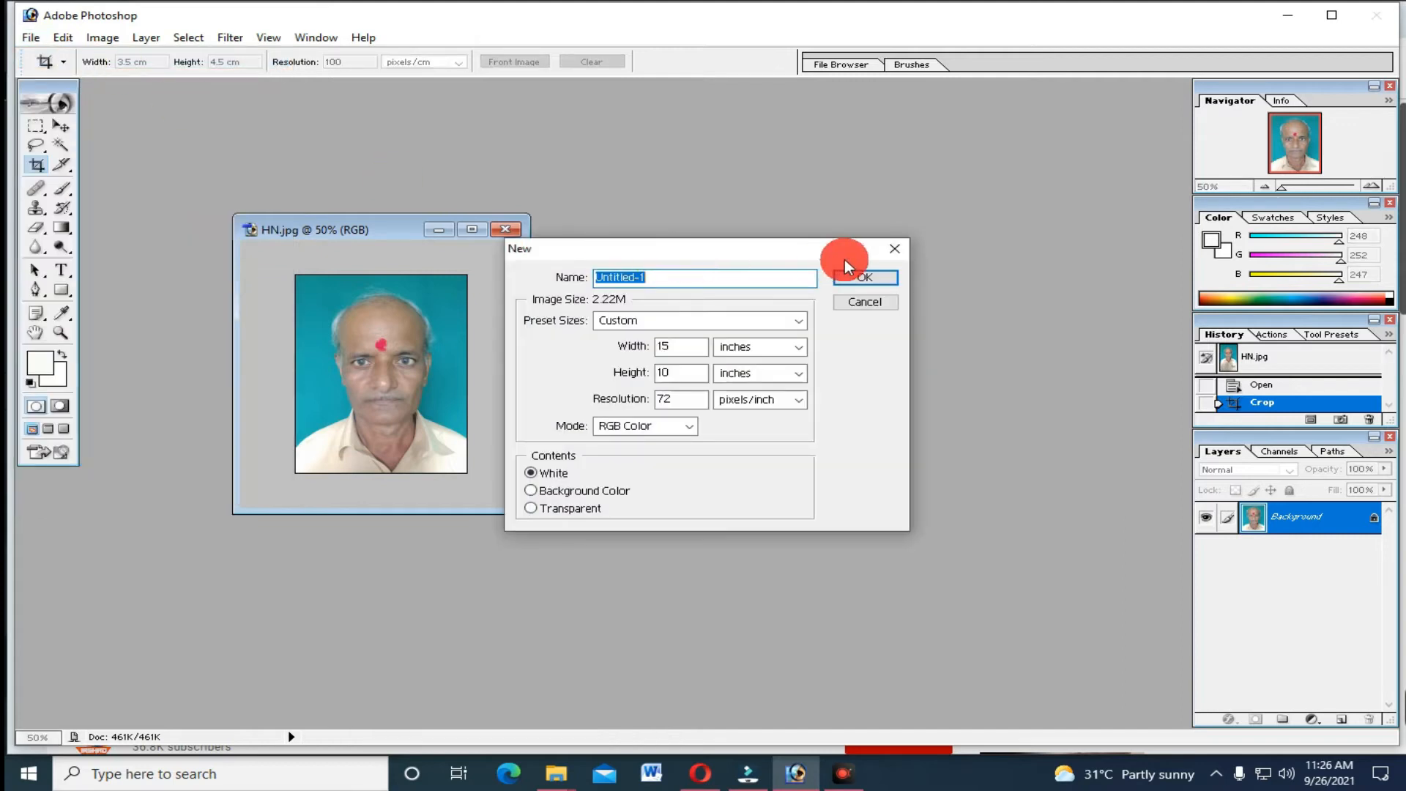
{"action": "left_click_drag", "start_coordinate": [740, 253], "coordinate": [797, 224]}
{"action": "left_click", "coordinate": [800, 343]}
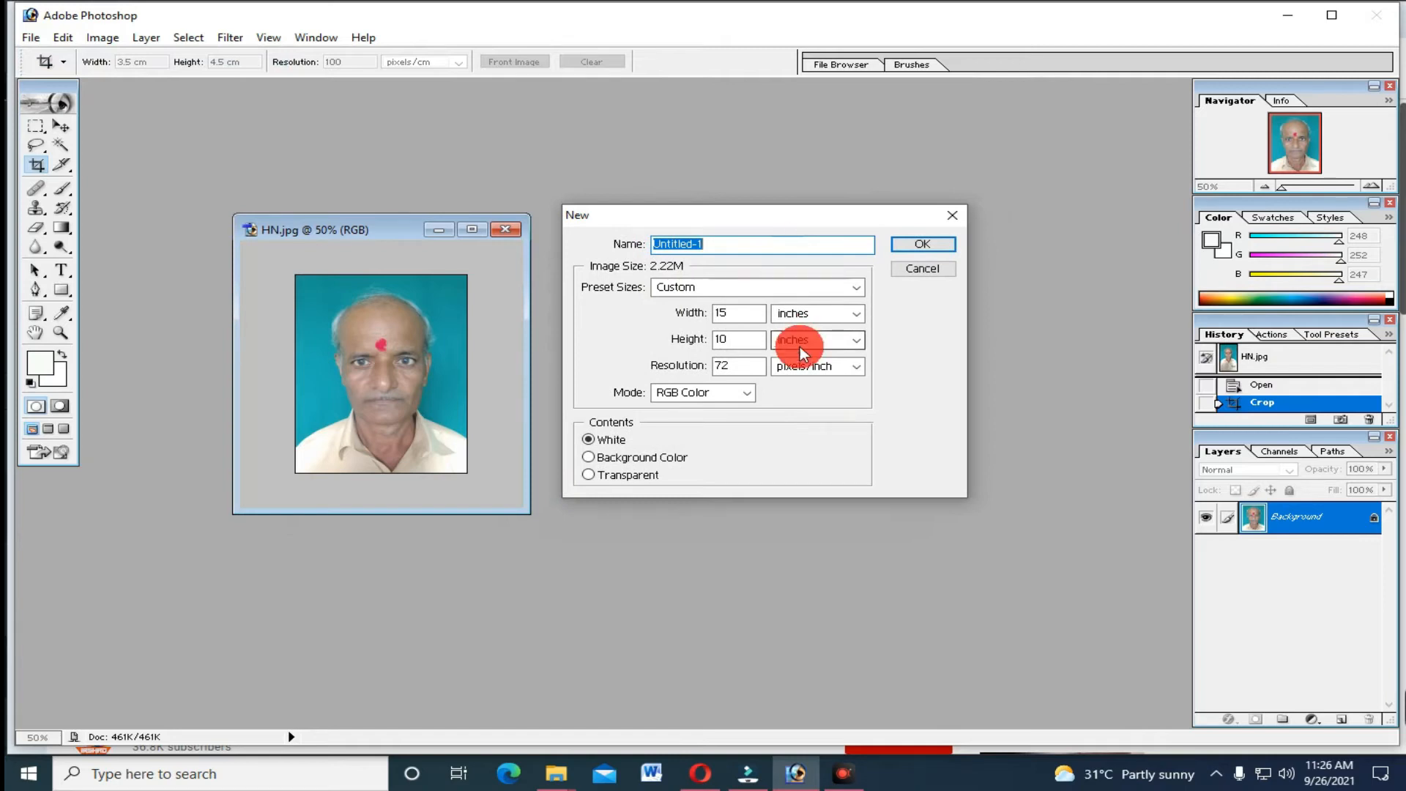
{"action": "left_click", "coordinate": [854, 289]}
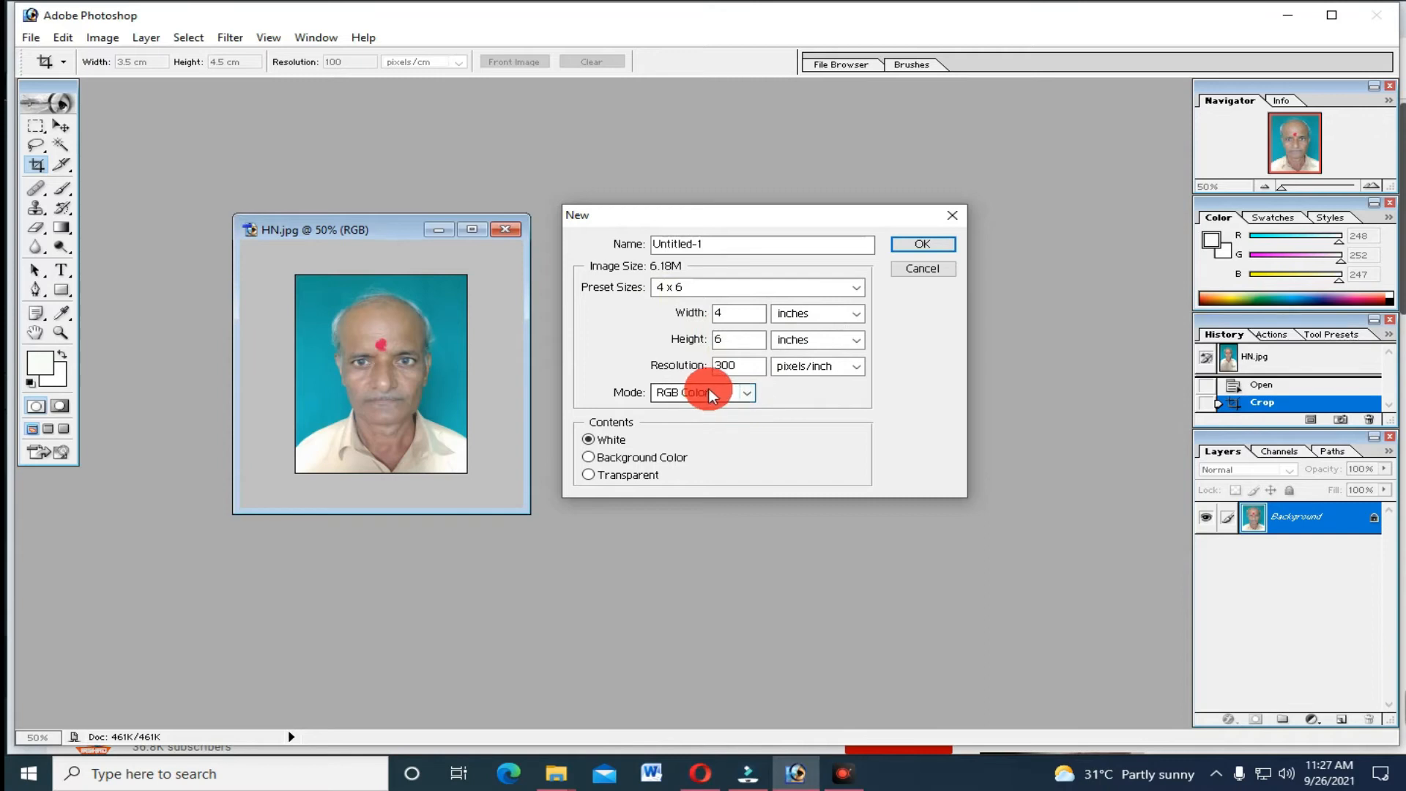
{"action": "double_click", "coordinate": [743, 367]}
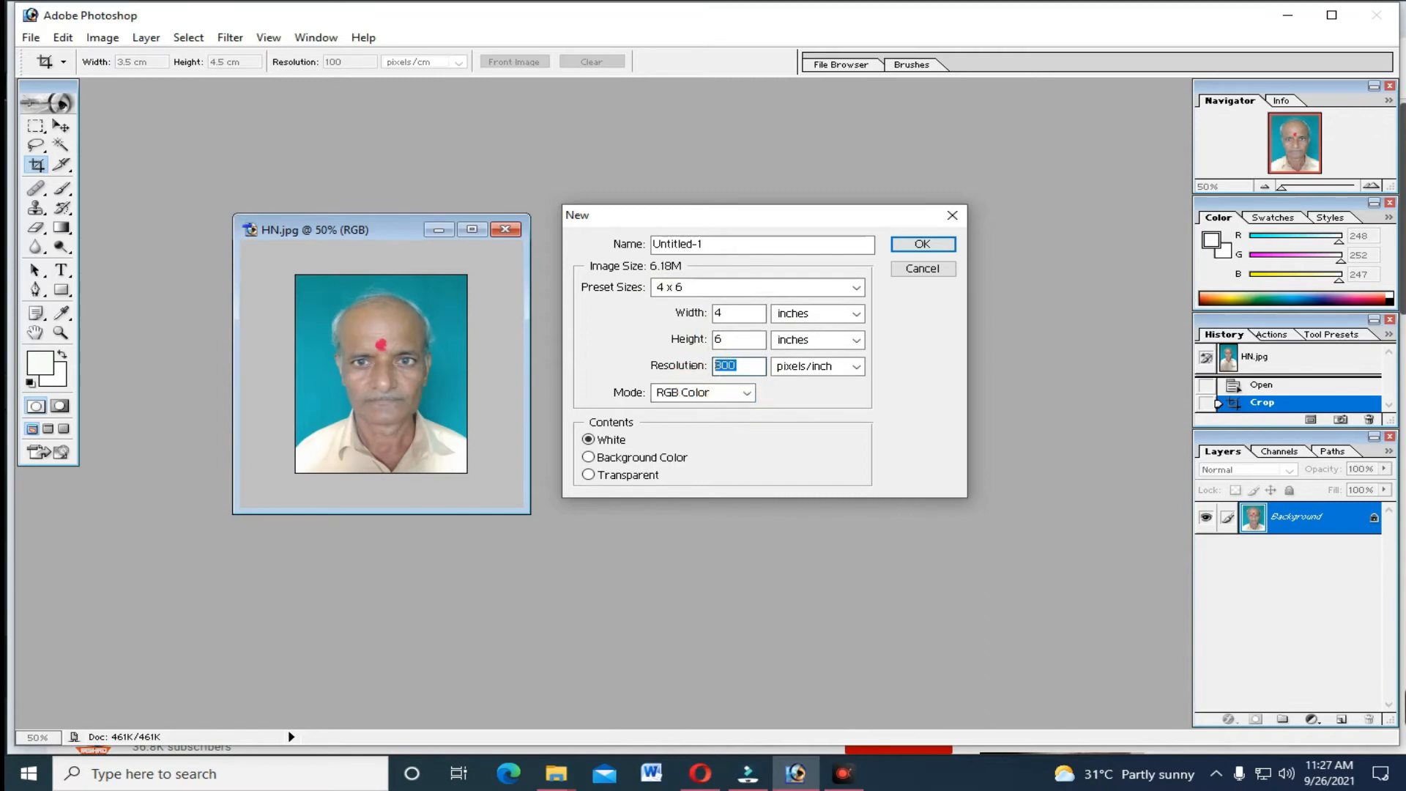
{"action": "type", "text": "100"}
{"action": "left_click", "coordinate": [857, 366]}
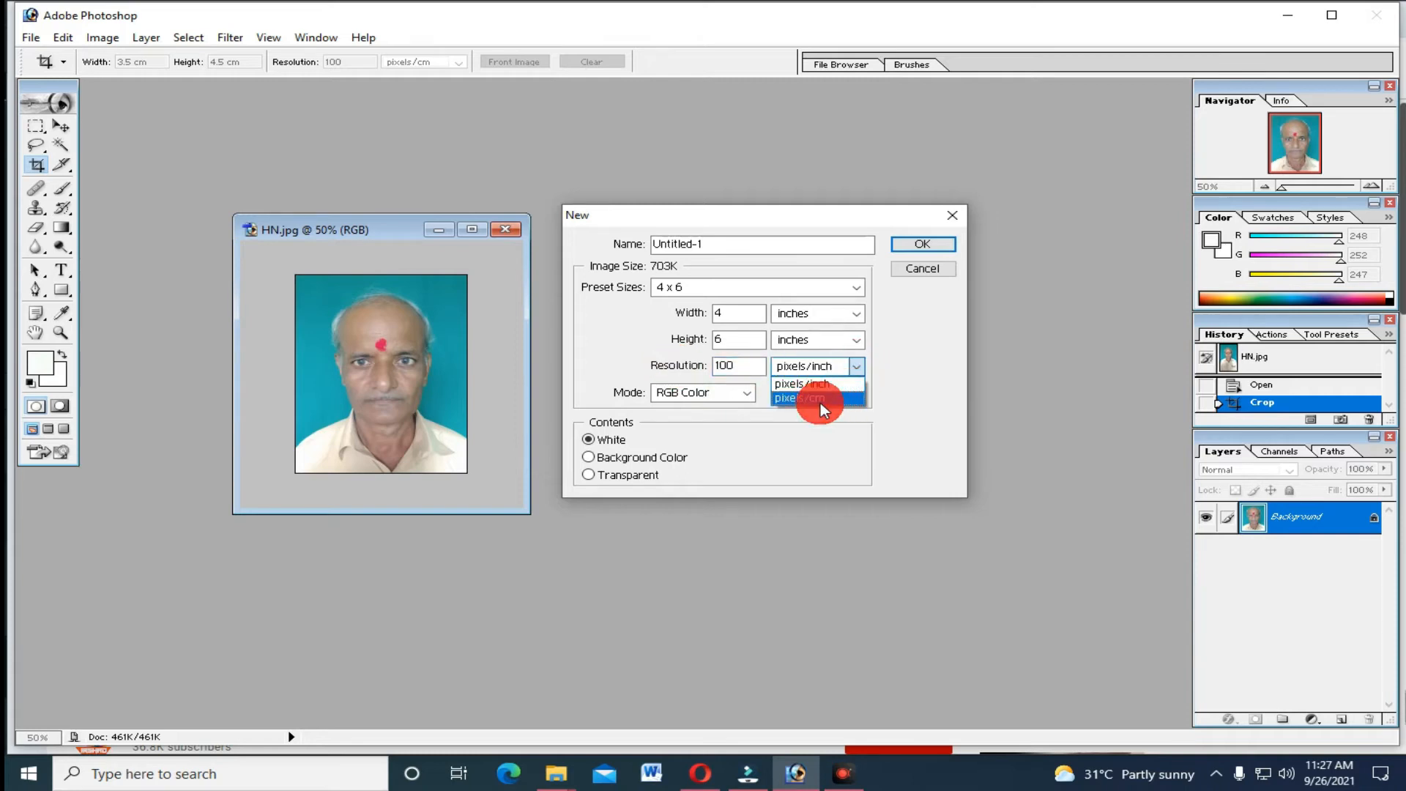
{"action": "left_click", "coordinate": [821, 402]}
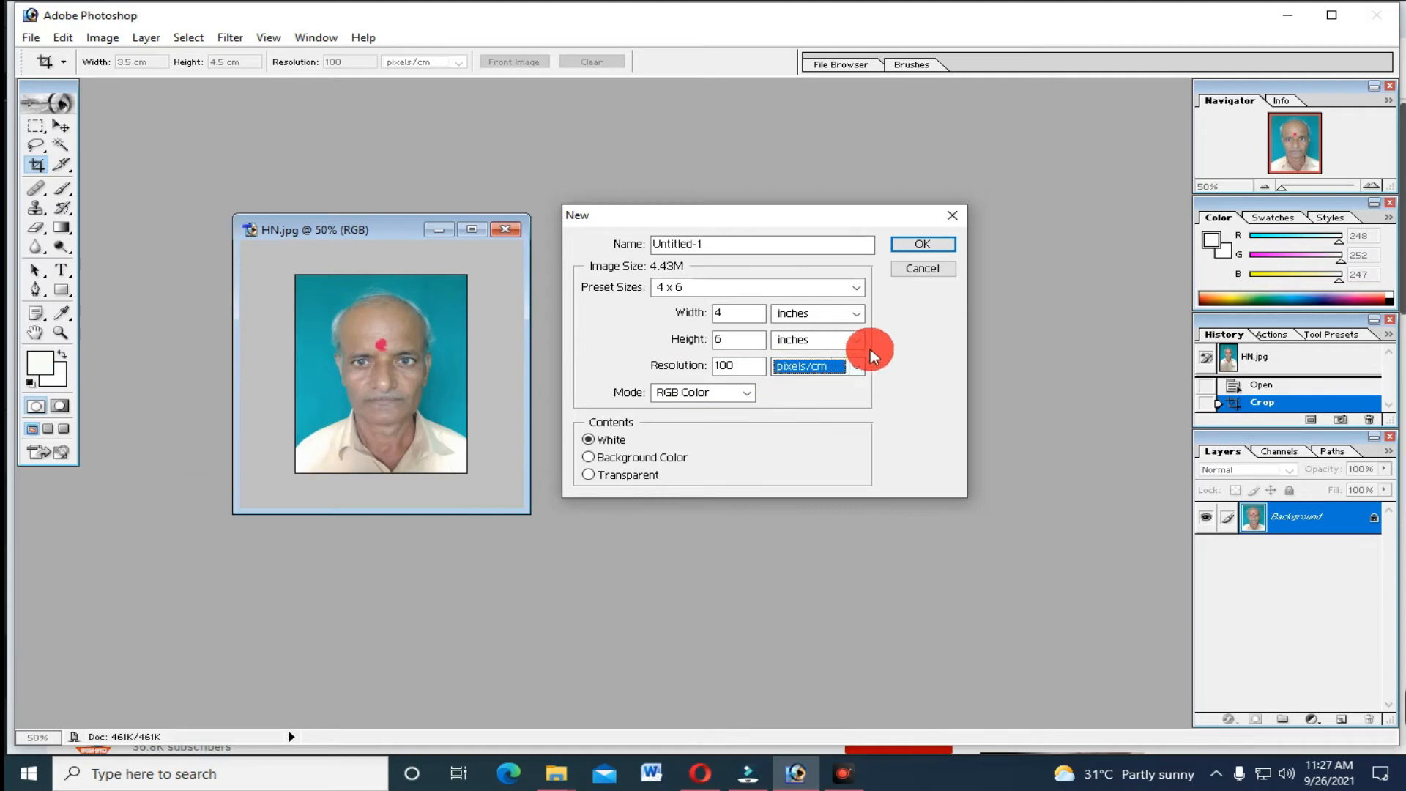
{"action": "left_click", "coordinate": [933, 242]}
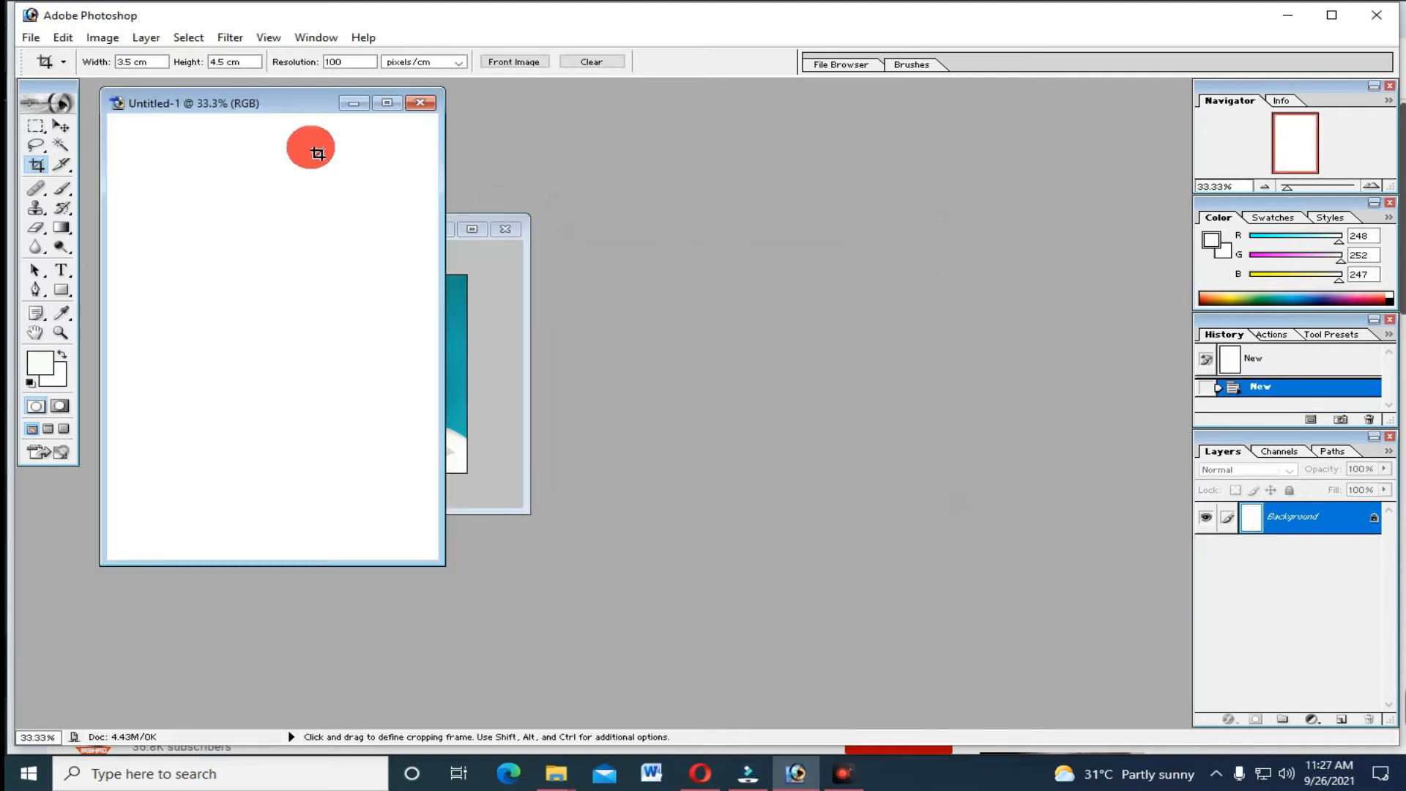
- Arrange the blank document window beside the cropped photo so both are fully visible
{"action": "left_click_drag", "start_coordinate": [283, 107], "coordinate": [802, 164]}
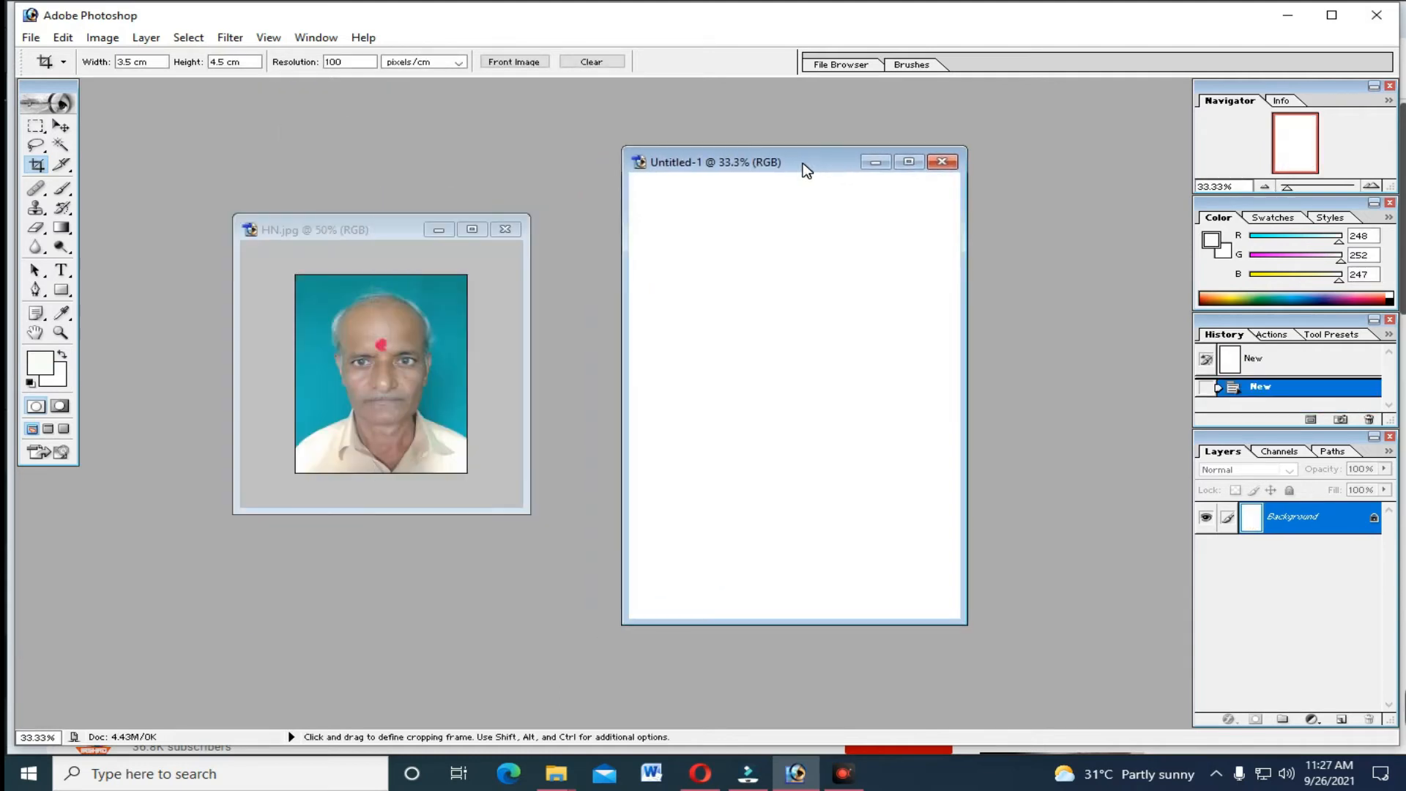
{"action": "left_click", "coordinate": [706, 217]}
{"action": "left_click", "coordinate": [775, 160]}
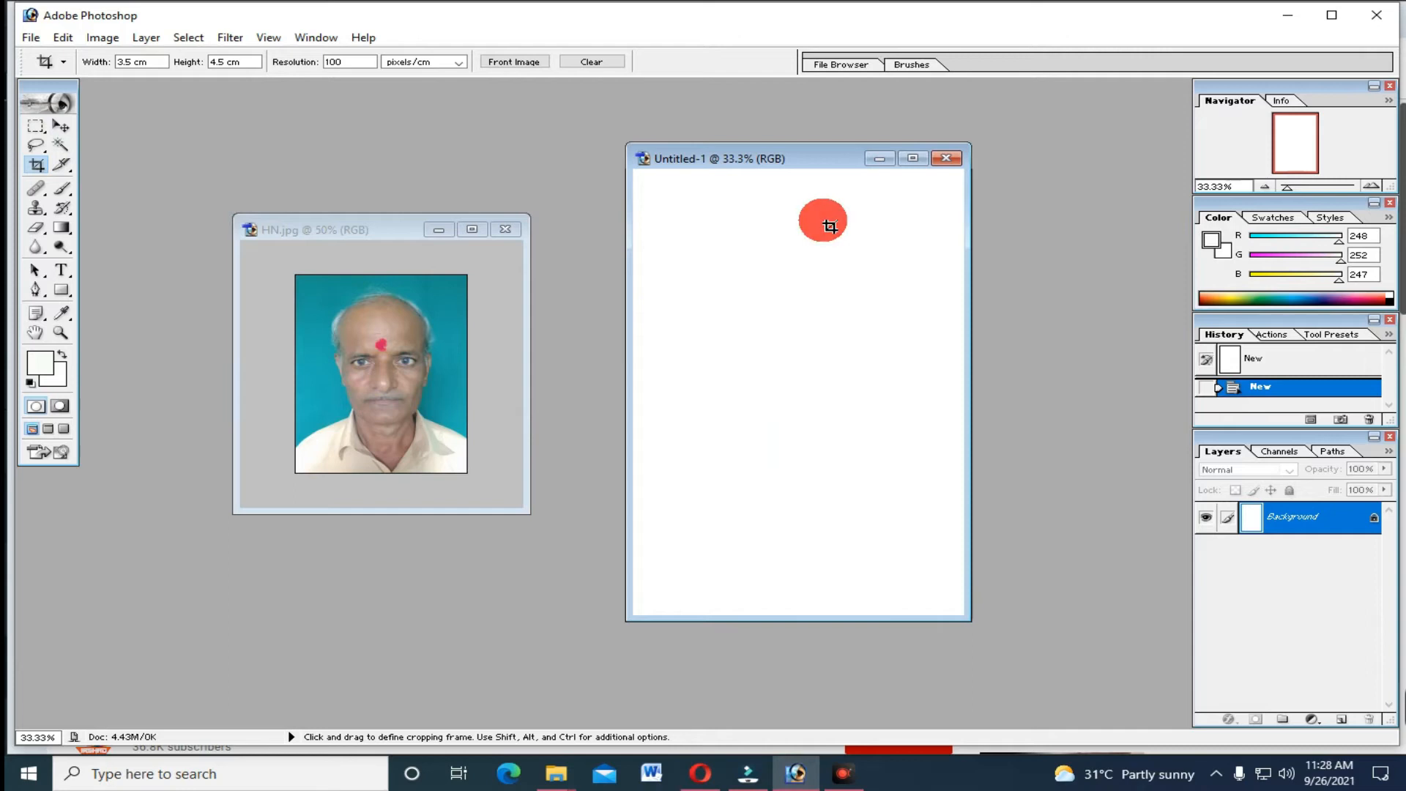
{"action": "left_click", "coordinate": [820, 159]}
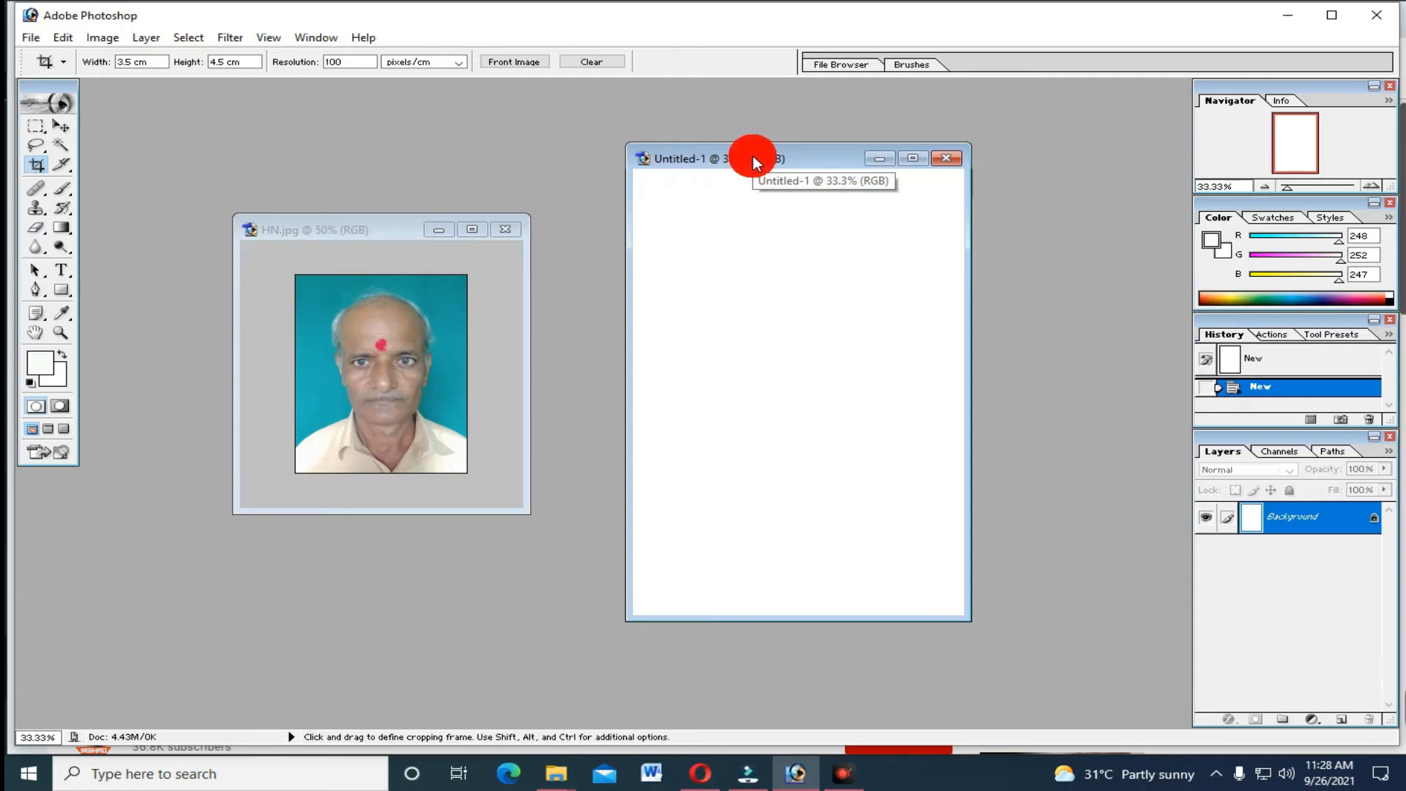
- Show the blank page's rulers, fit its window around the whole page, and add a horizontal guide about 0.2 inch below the page's top edge
{"action": "key", "text": "ctrl+r"}
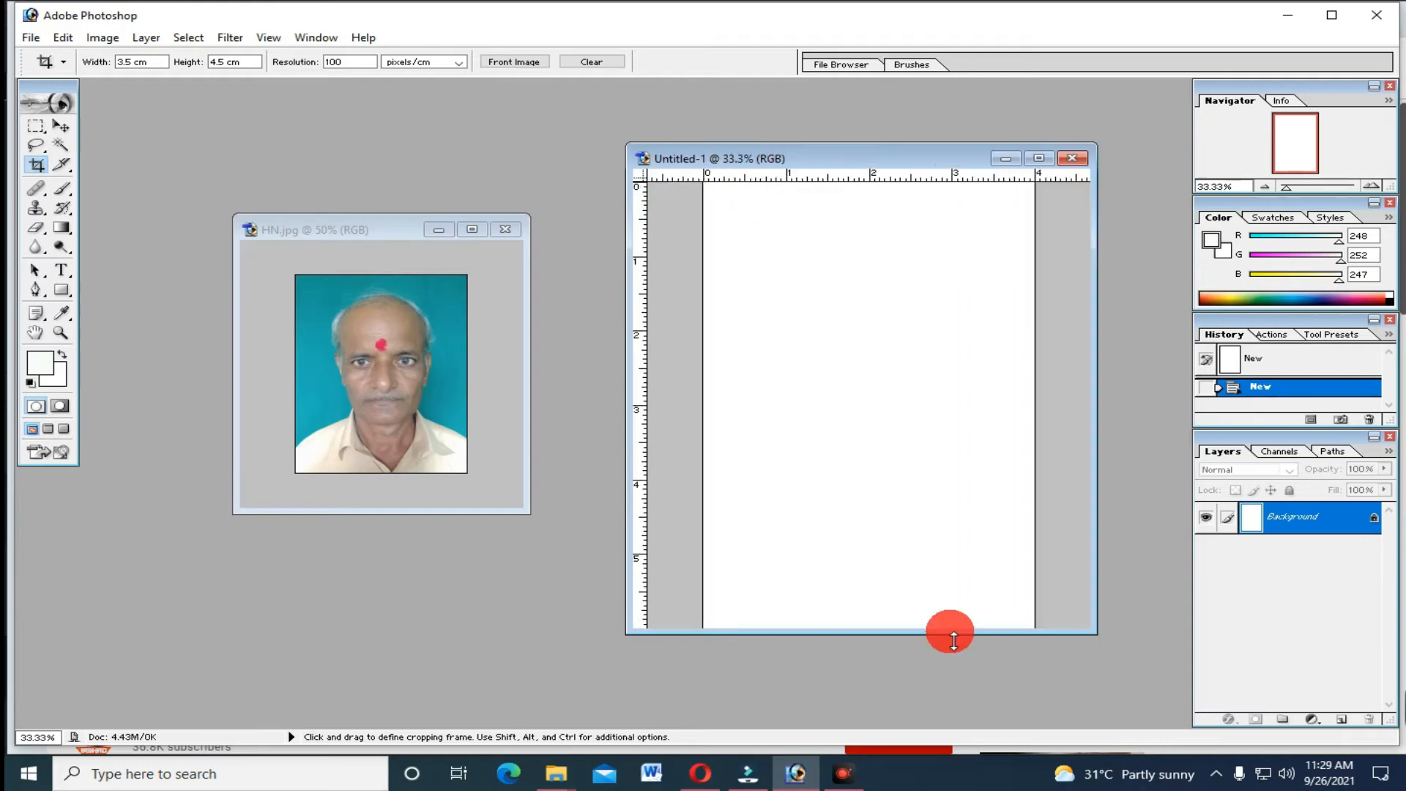
{"action": "left_click_drag", "start_coordinate": [953, 634], "coordinate": [949, 712]}
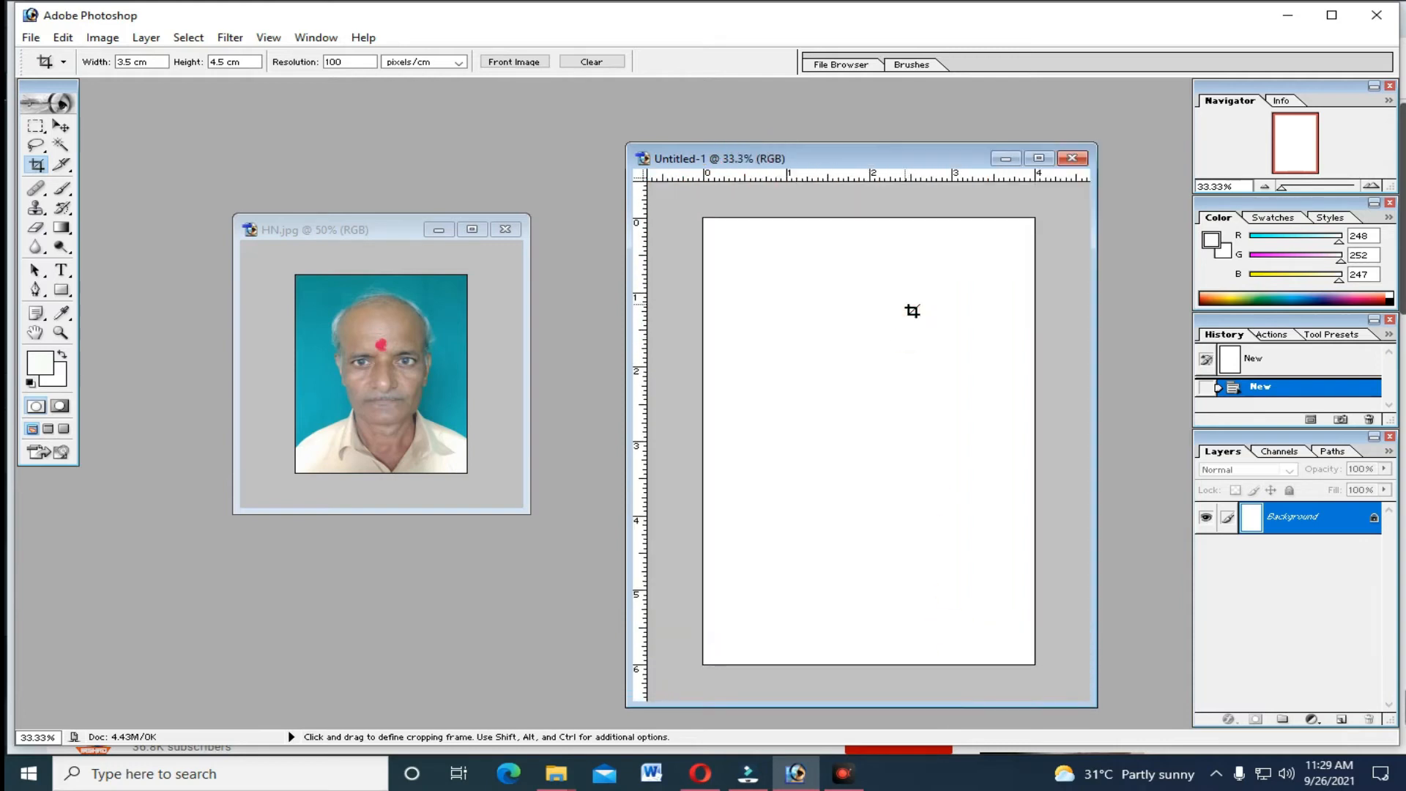
{"action": "left_click_drag", "start_coordinate": [867, 172], "coordinate": [845, 123]}
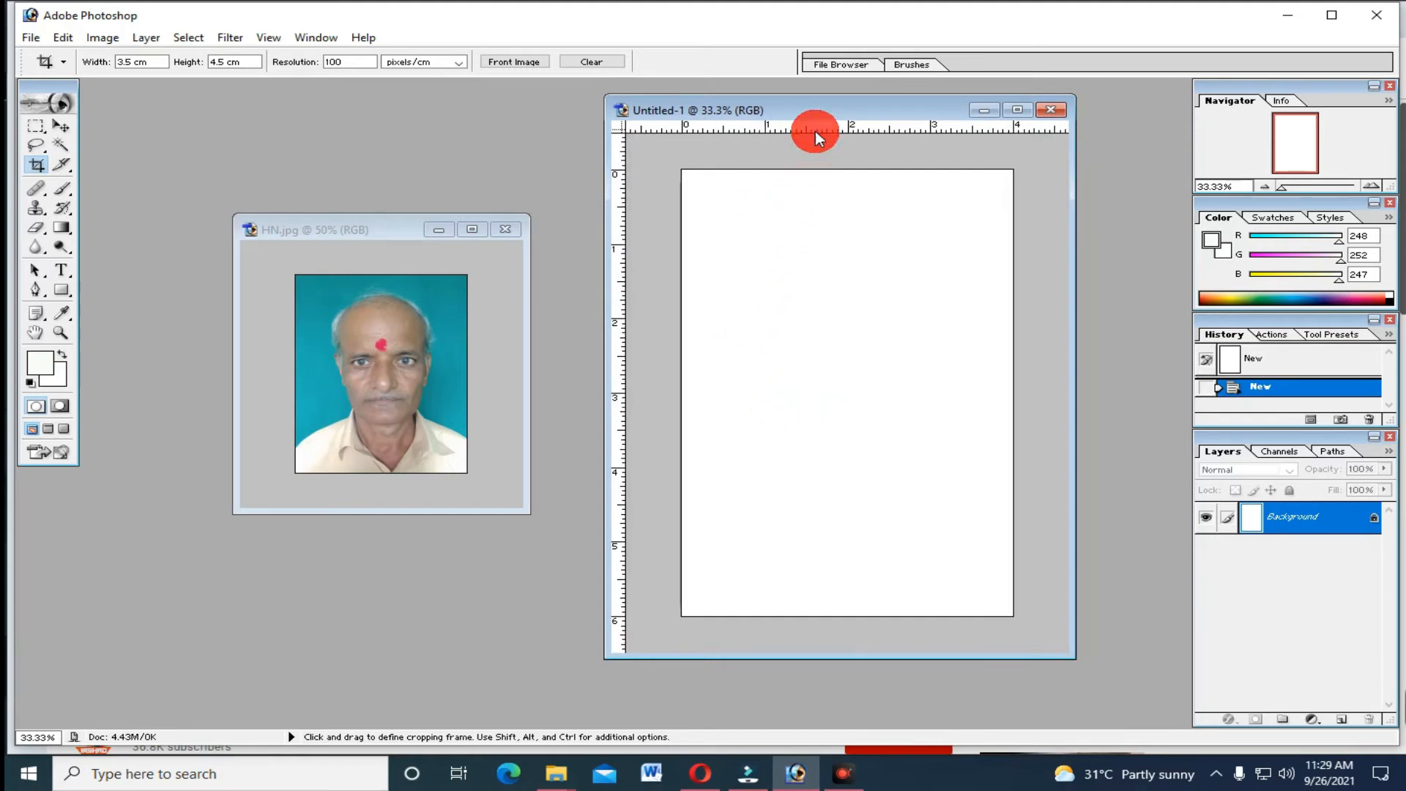
{"action": "left_click_drag", "start_coordinate": [815, 130], "coordinate": [819, 189]}
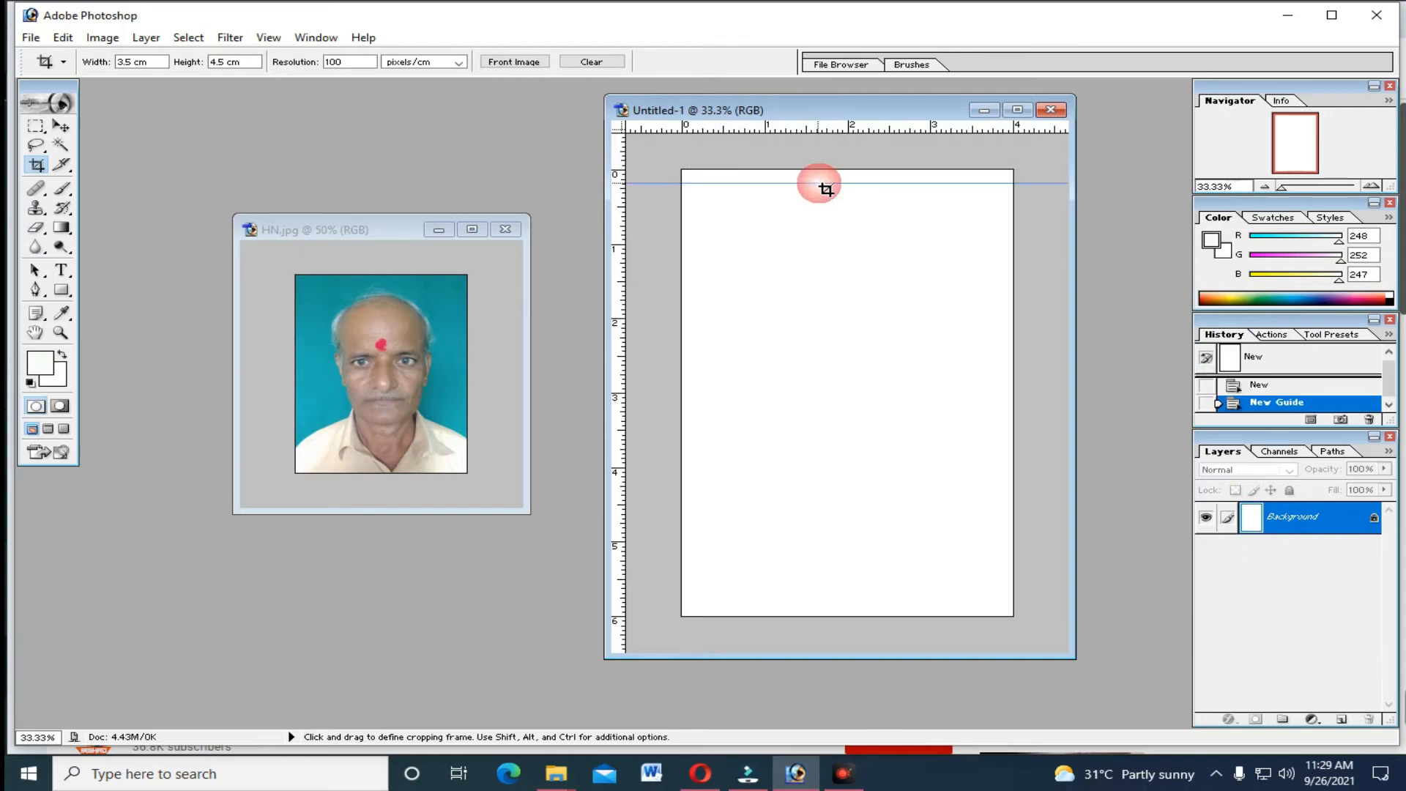
- Add a vertical guide about 0.2 inch from the page's left edge and place a copy of the cropped photo in the guides' corner
{"action": "left_click_drag", "start_coordinate": [624, 307], "coordinate": [703, 319]}
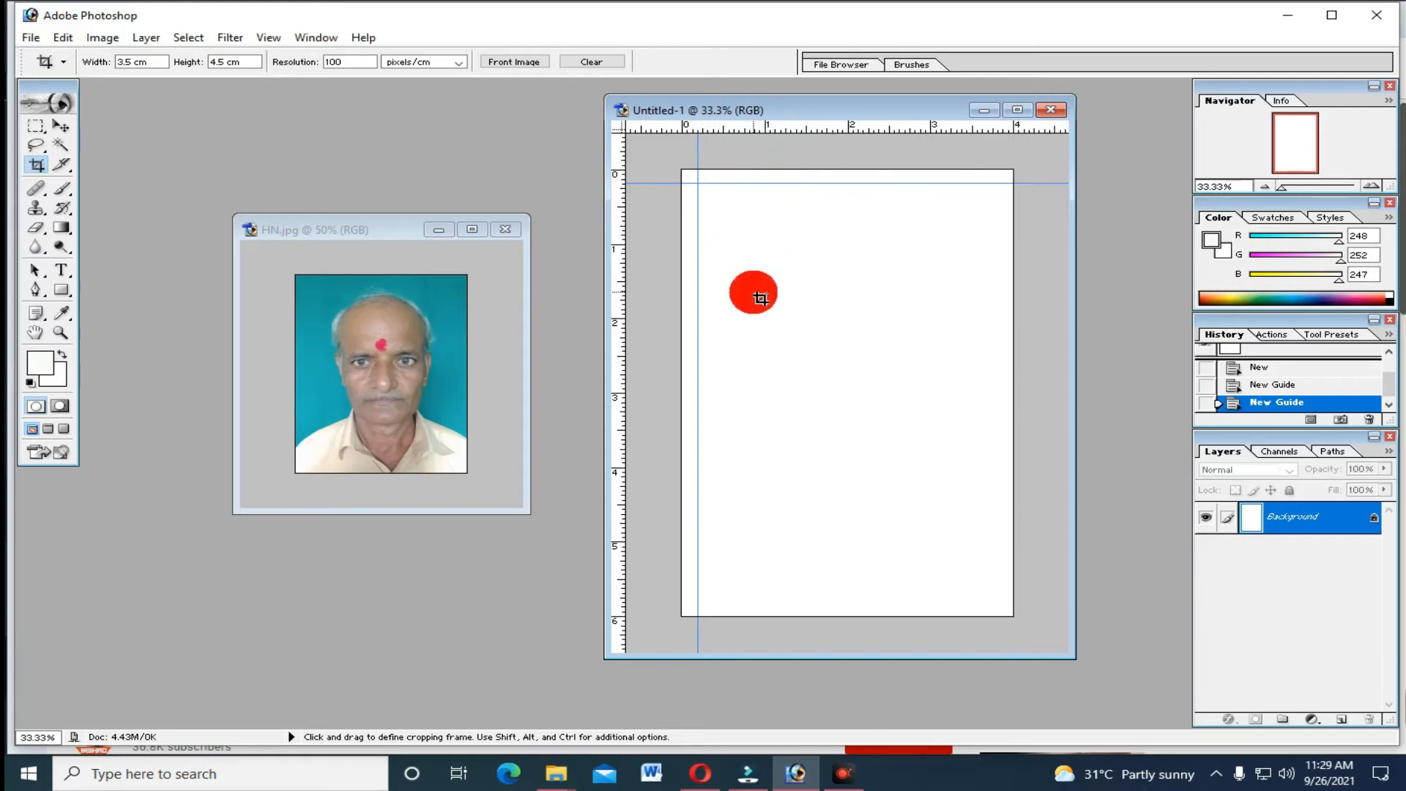
{"action": "left_click", "coordinate": [60, 126]}
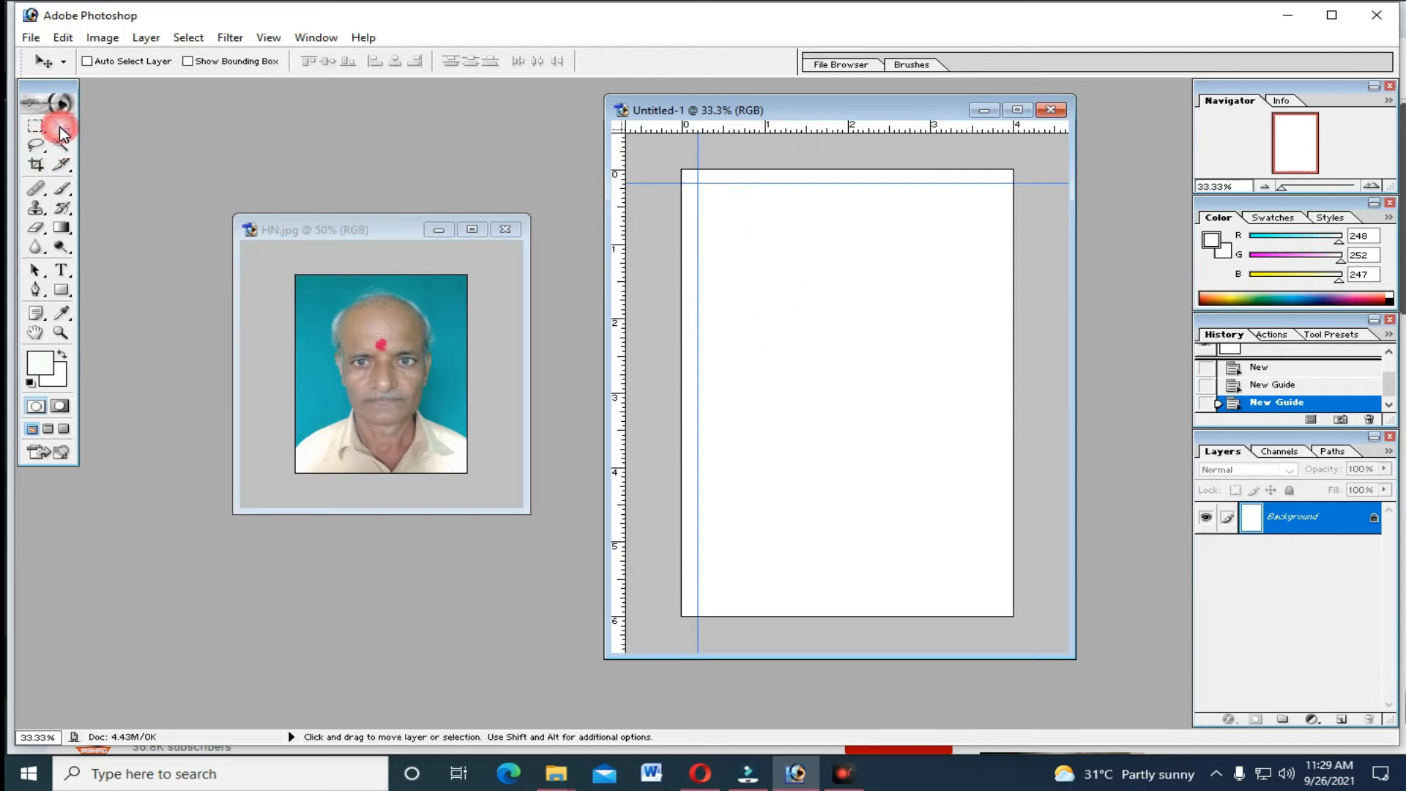
{"action": "left_click", "coordinate": [354, 340]}
{"action": "left_click_drag", "start_coordinate": [390, 352], "coordinate": [791, 385]}
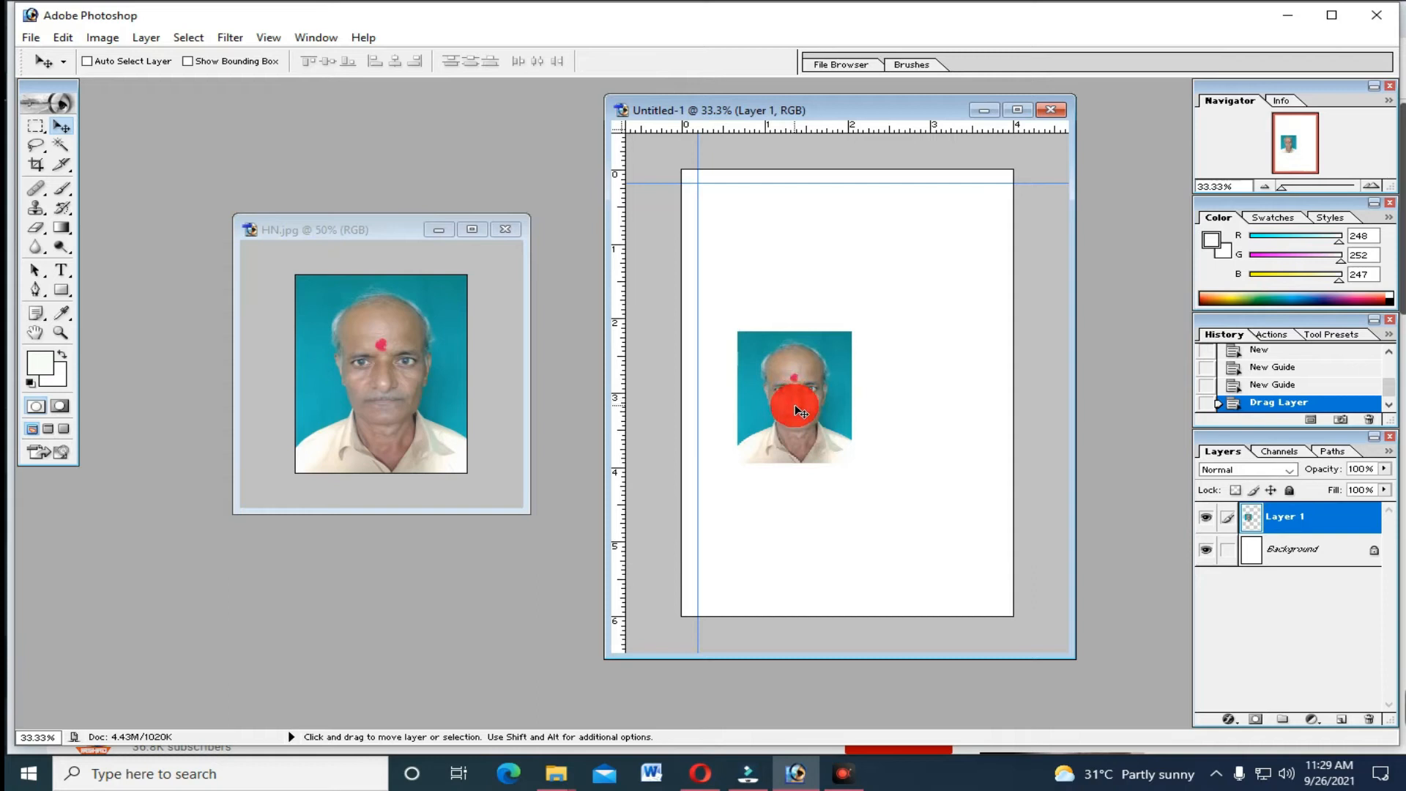
{"action": "left_click_drag", "start_coordinate": [794, 408], "coordinate": [761, 267]}
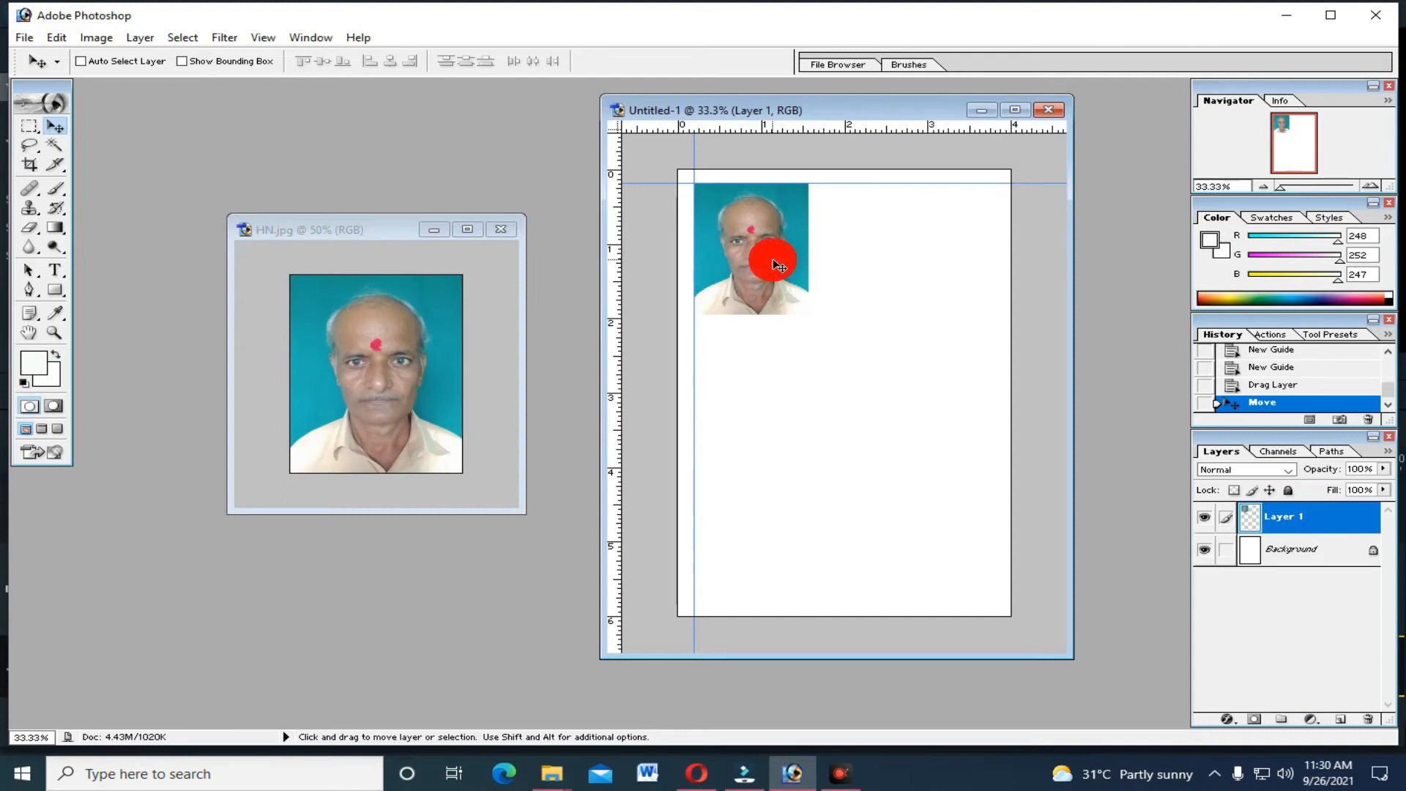
- Apply a 3 px near-black (080808) stroke, centered on the edge, around the photo placed on the page
{"action": "left_click", "coordinate": [63, 40]}
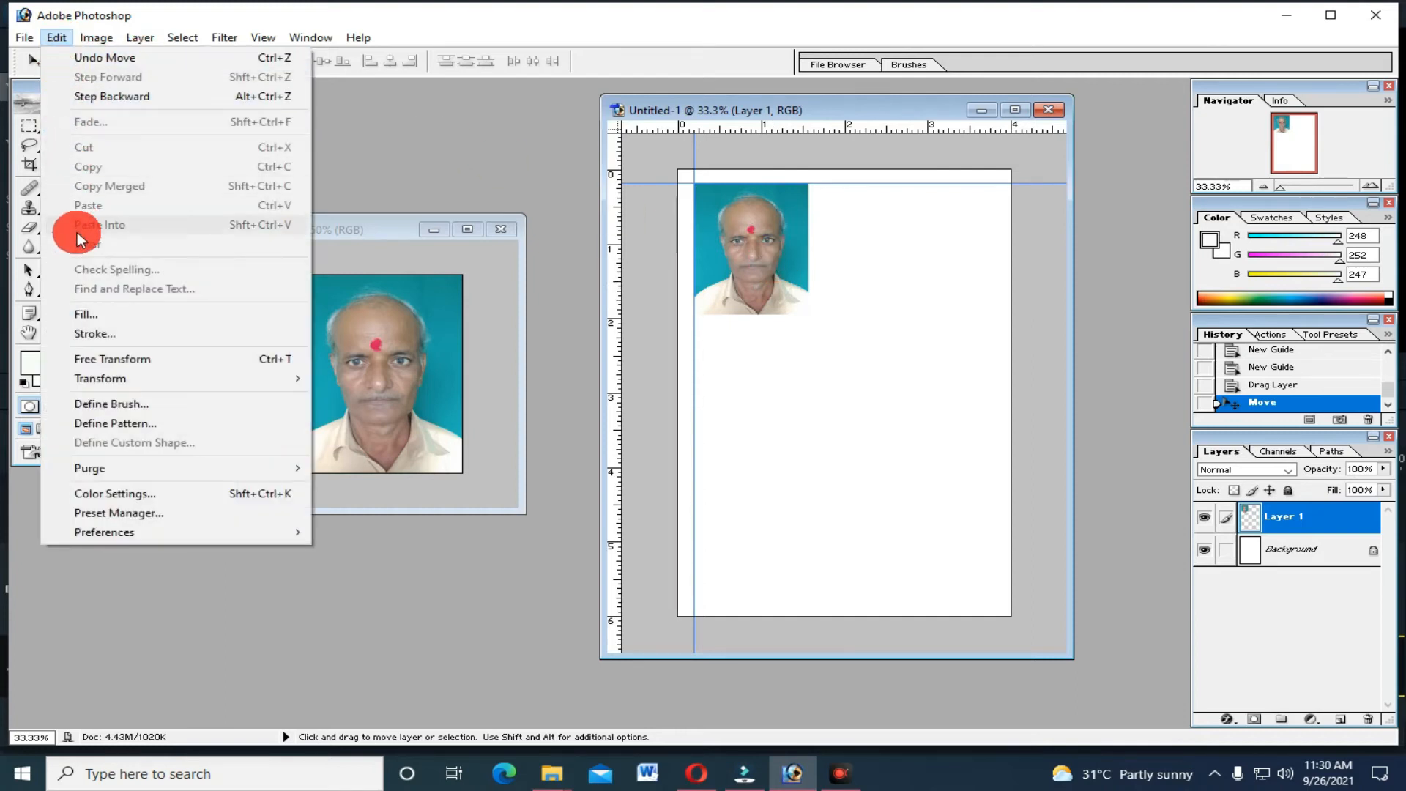
{"action": "left_click", "coordinate": [124, 337]}
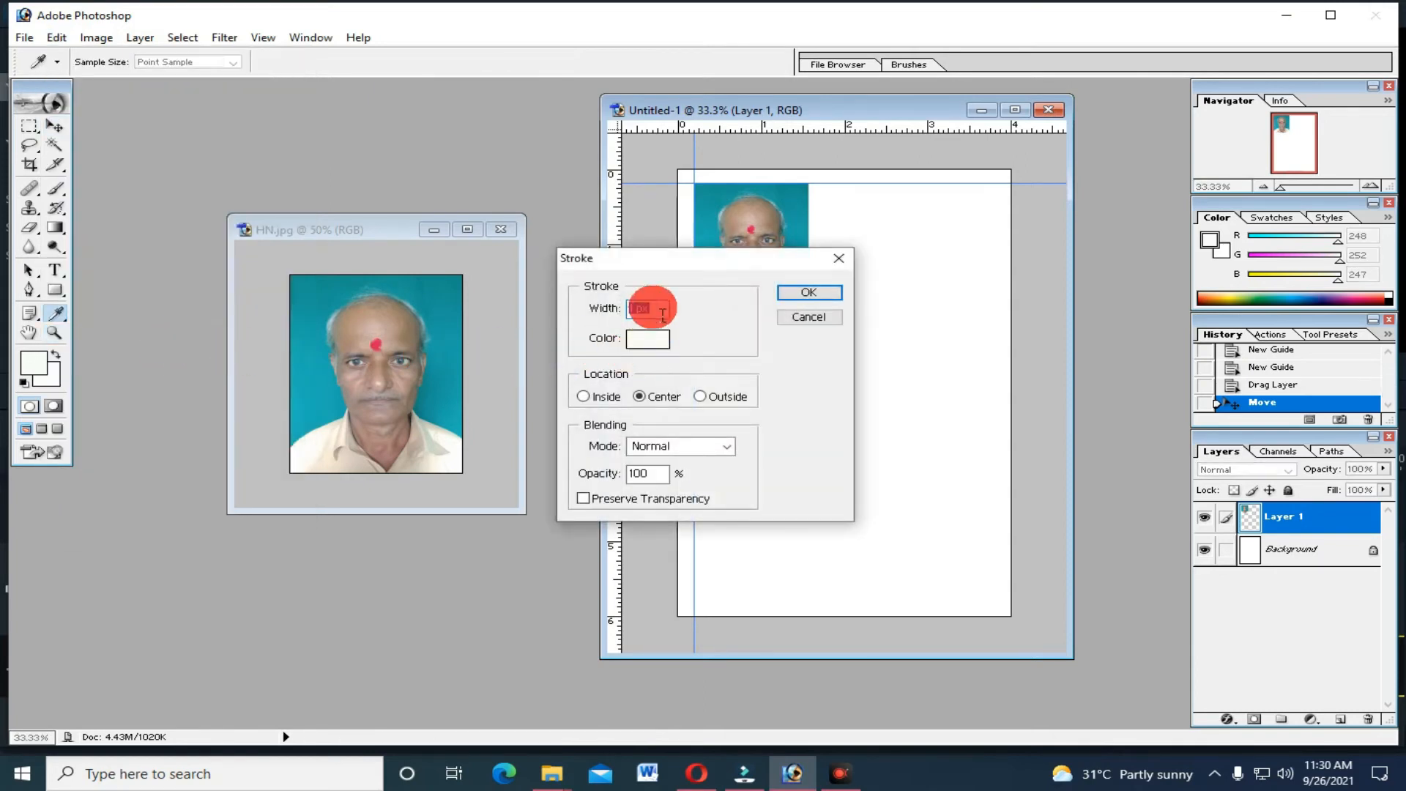
{"action": "left_click", "coordinate": [631, 308]}
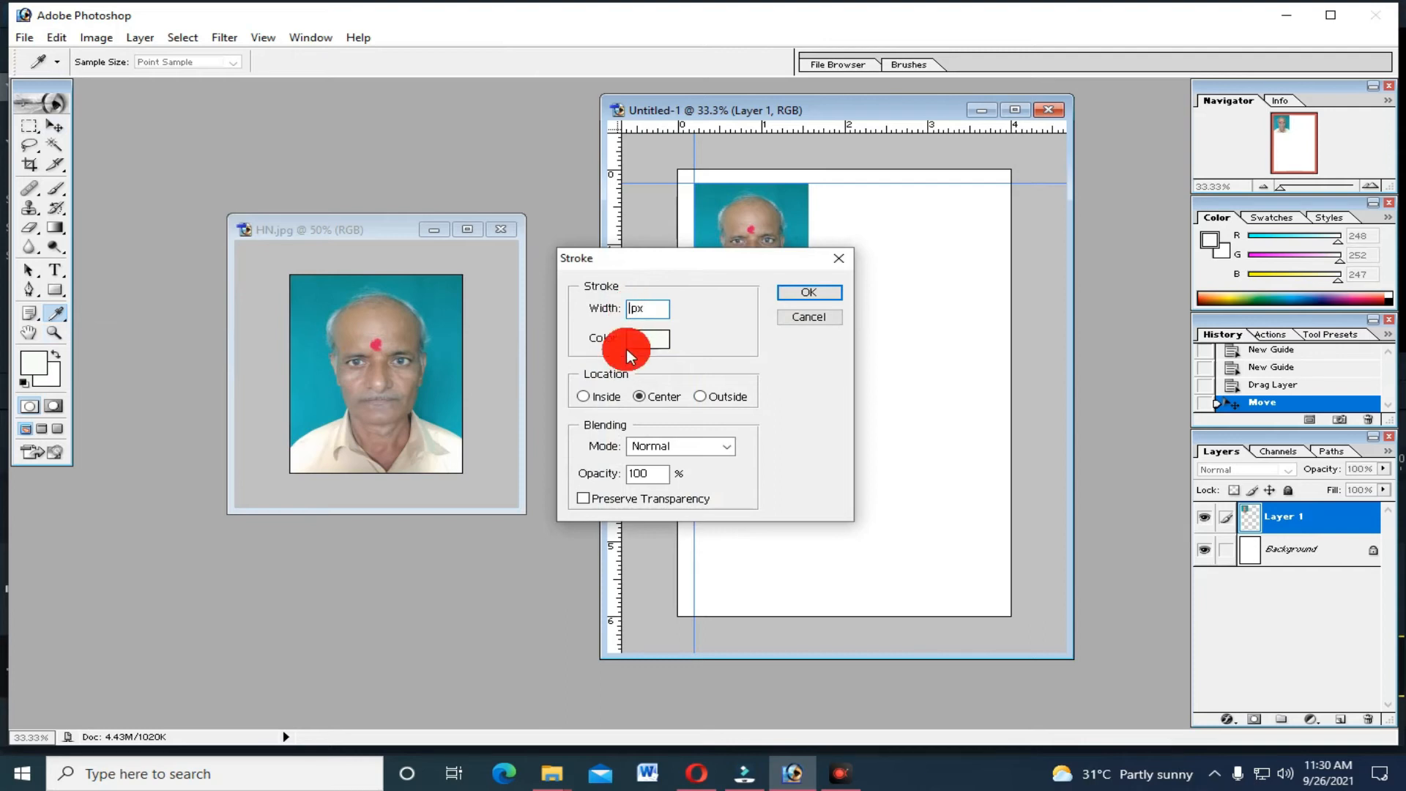
{"action": "type", "text": "3"}
{"action": "left_click", "coordinate": [643, 341]}
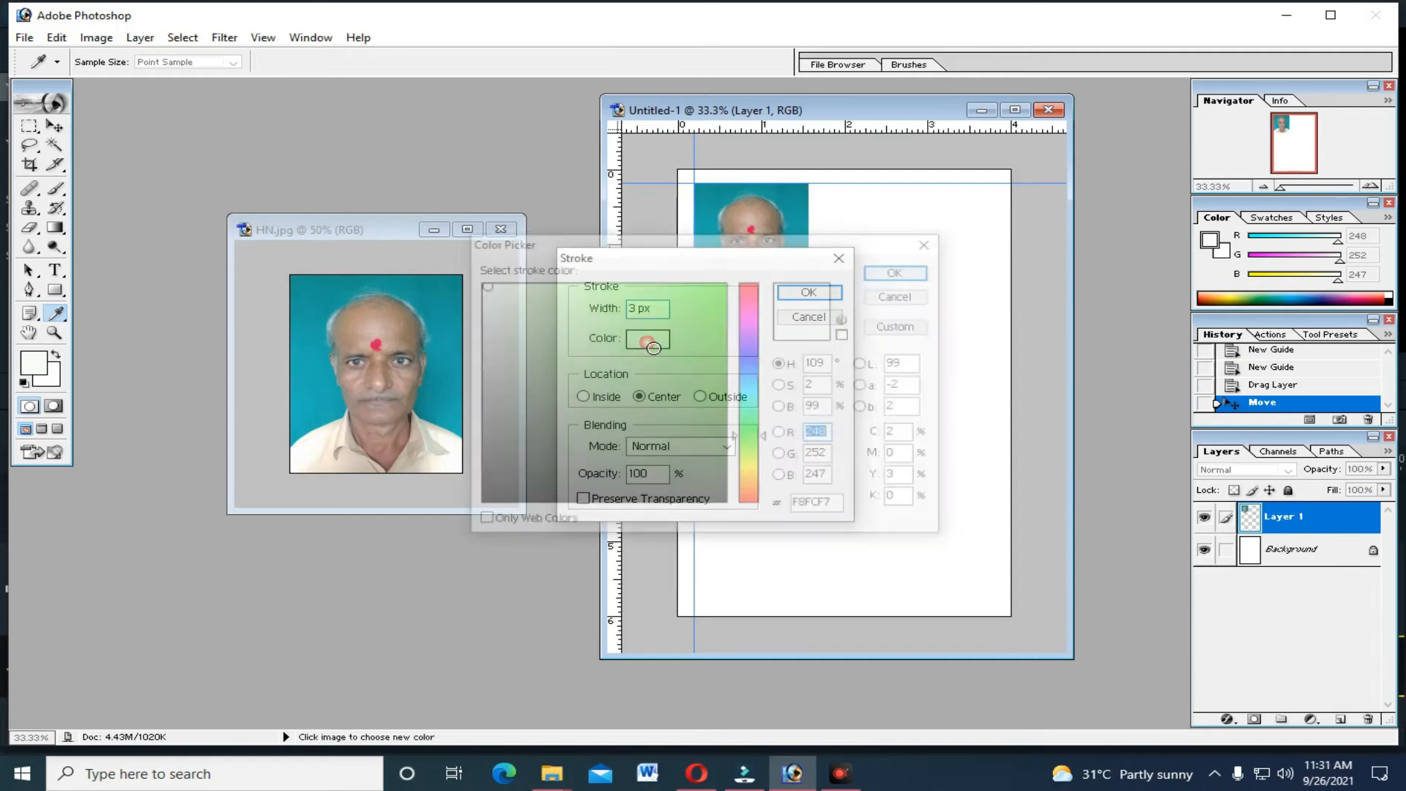
{"action": "left_click", "coordinate": [491, 508]}
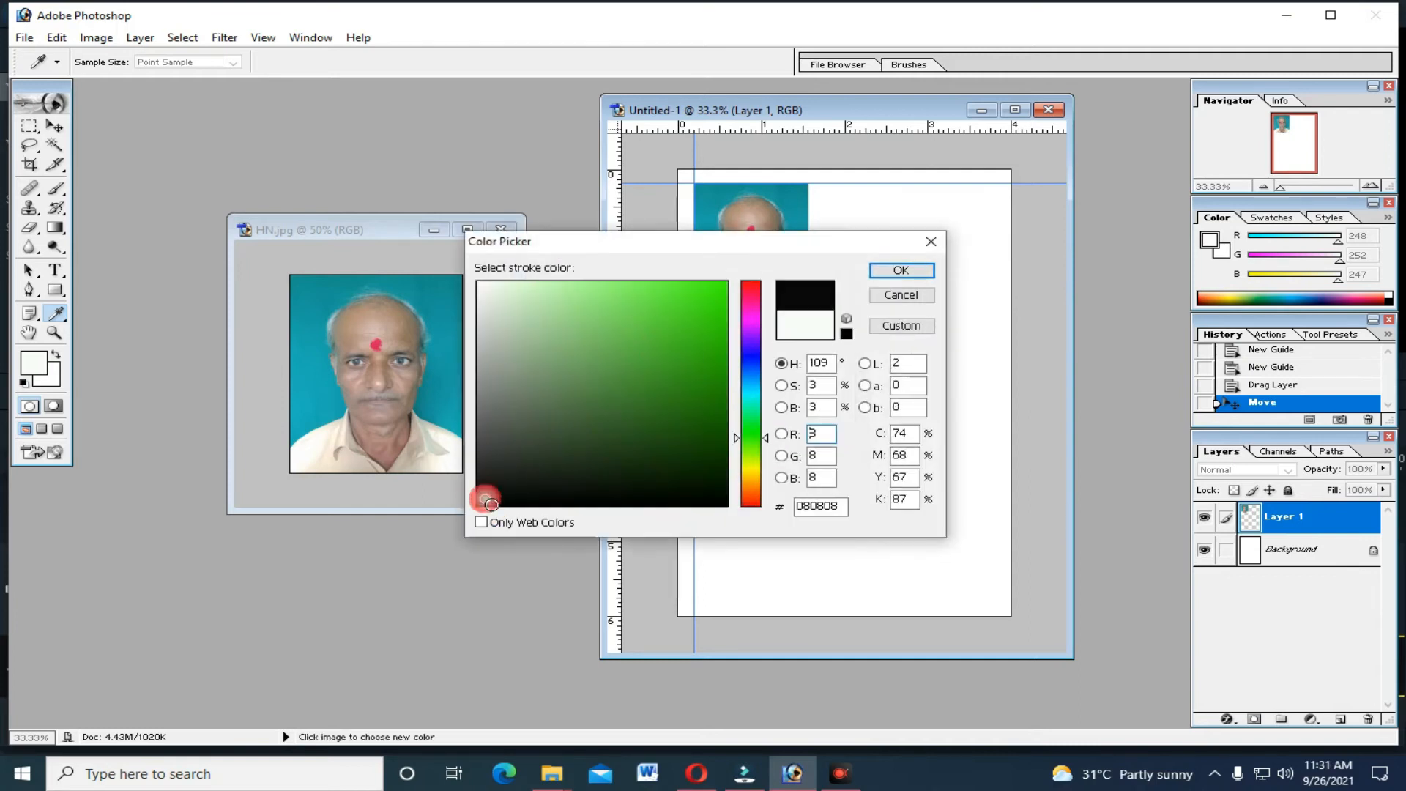
{"action": "left_click", "coordinate": [904, 268]}
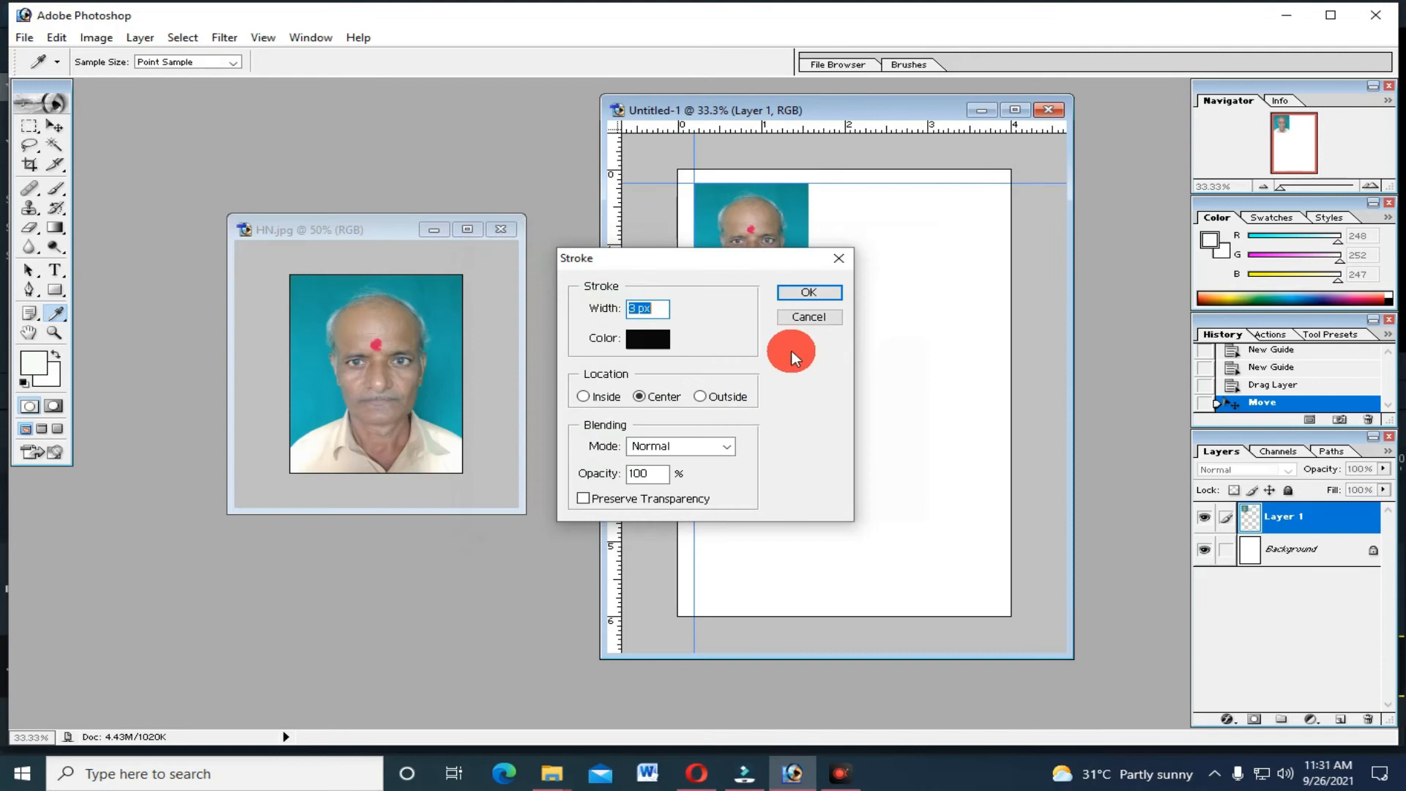
{"action": "left_click", "coordinate": [640, 396]}
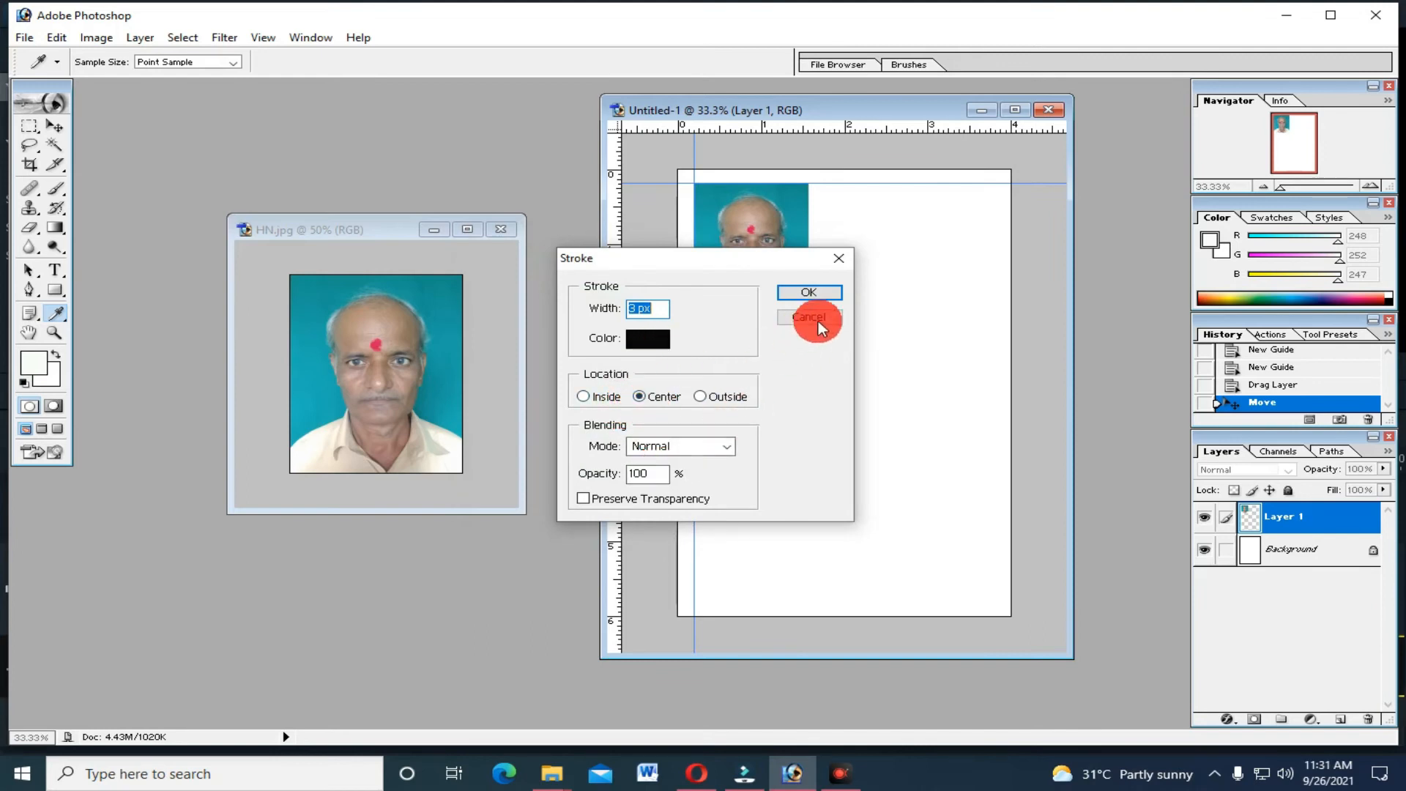
{"action": "left_click", "coordinate": [802, 294]}
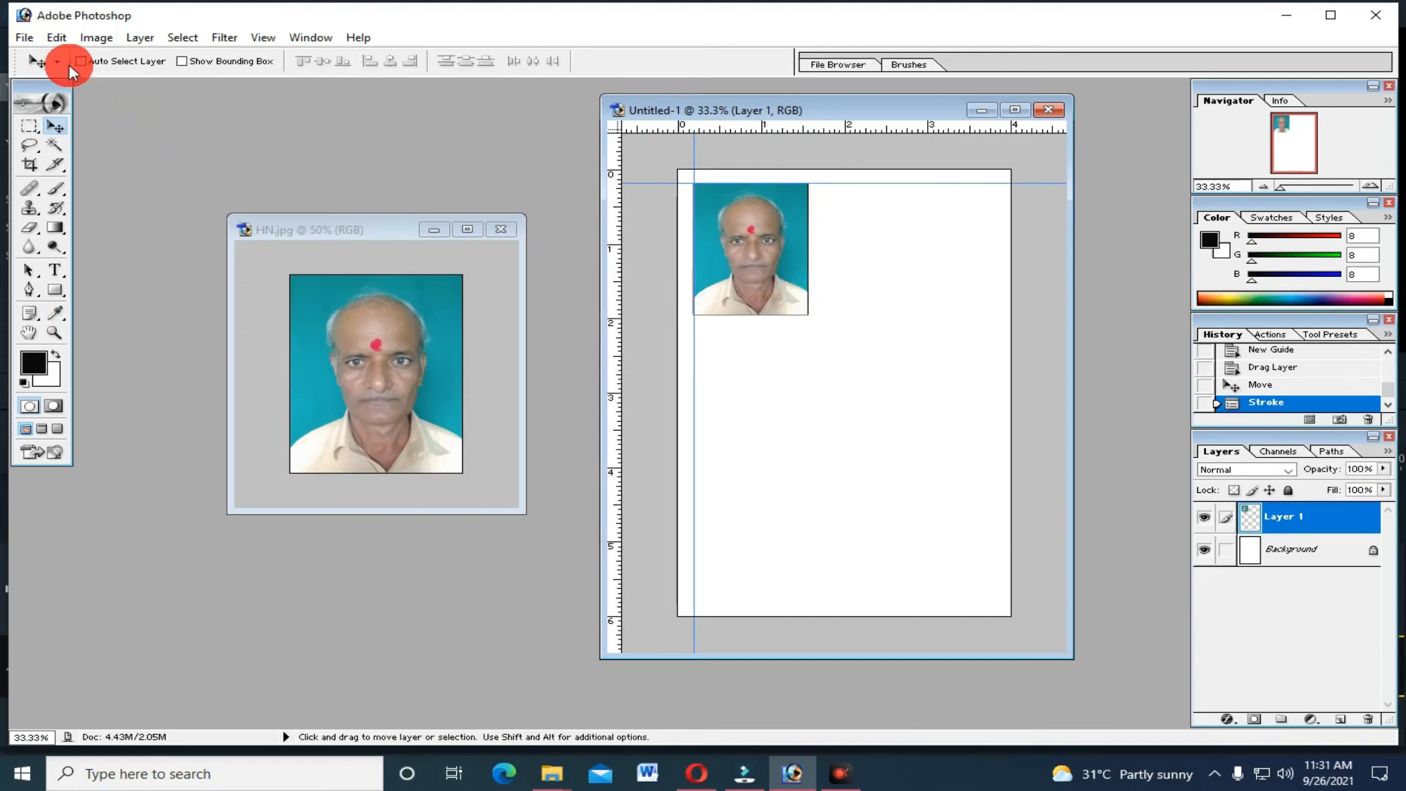
- Apply another centered stroke around the placed photo with its width set to 5 px
{"action": "left_click", "coordinate": [58, 39]}
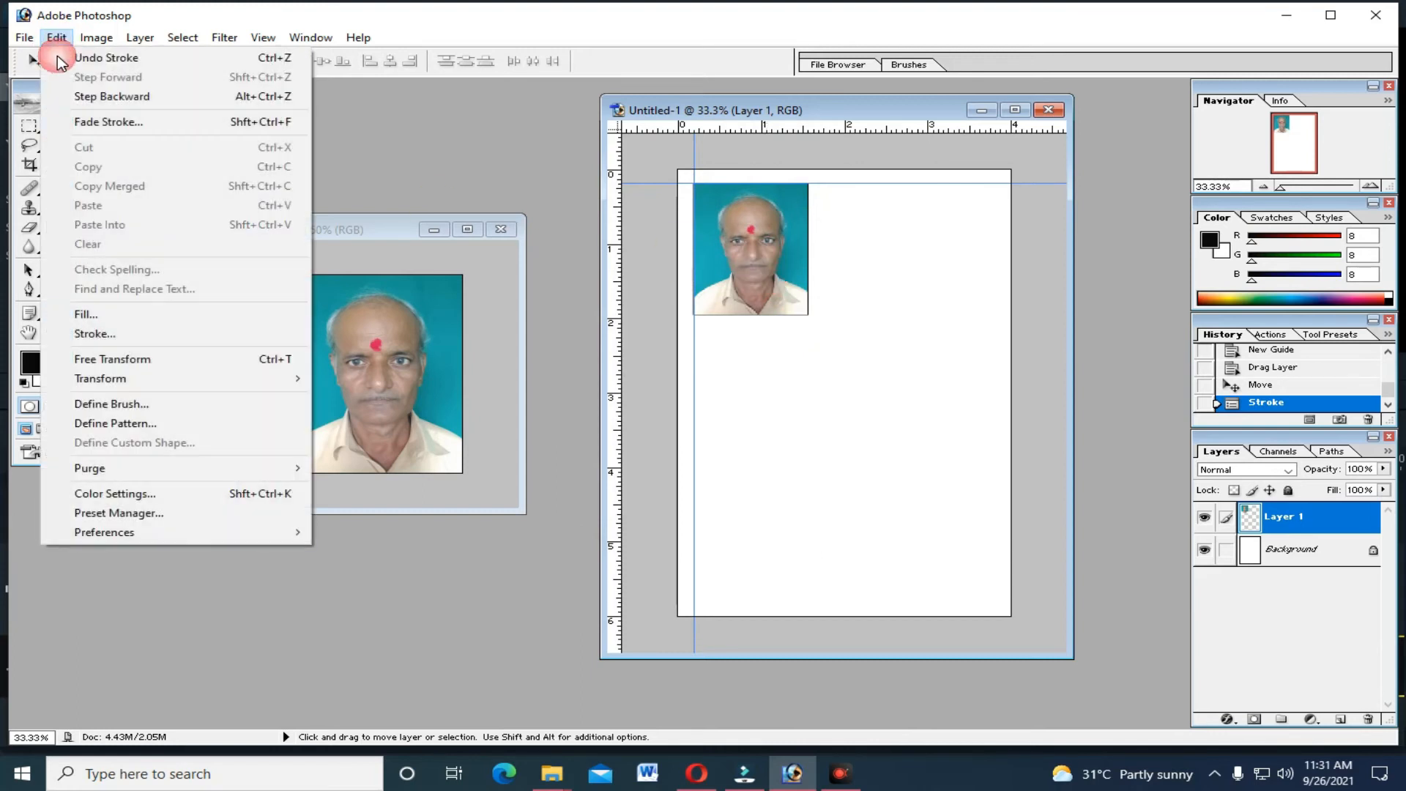
{"action": "left_click", "coordinate": [87, 331]}
{"action": "left_click", "coordinate": [633, 316]}
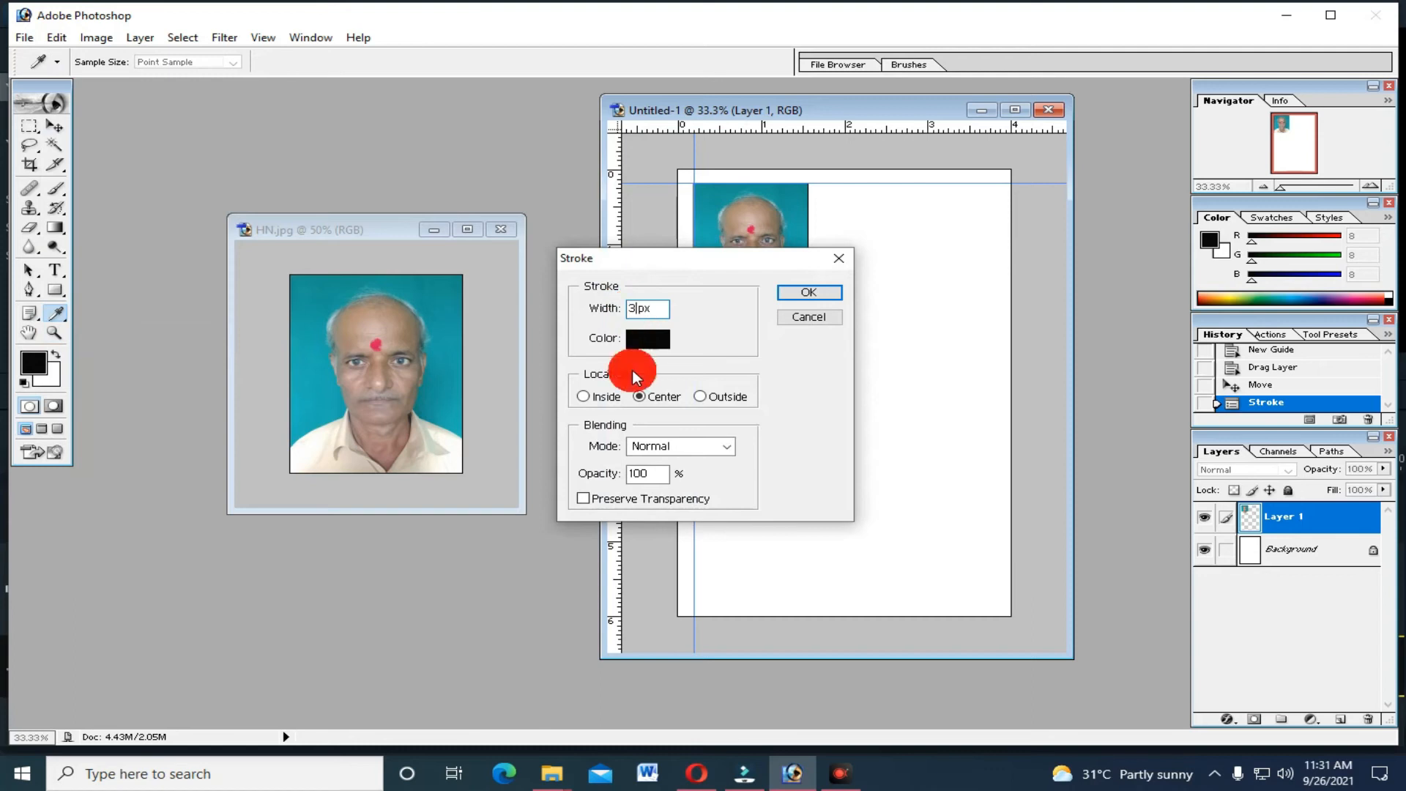
{"action": "key", "text": "BackSpace"}
{"action": "type", "text": "5"}
{"action": "left_click", "coordinate": [804, 291]}
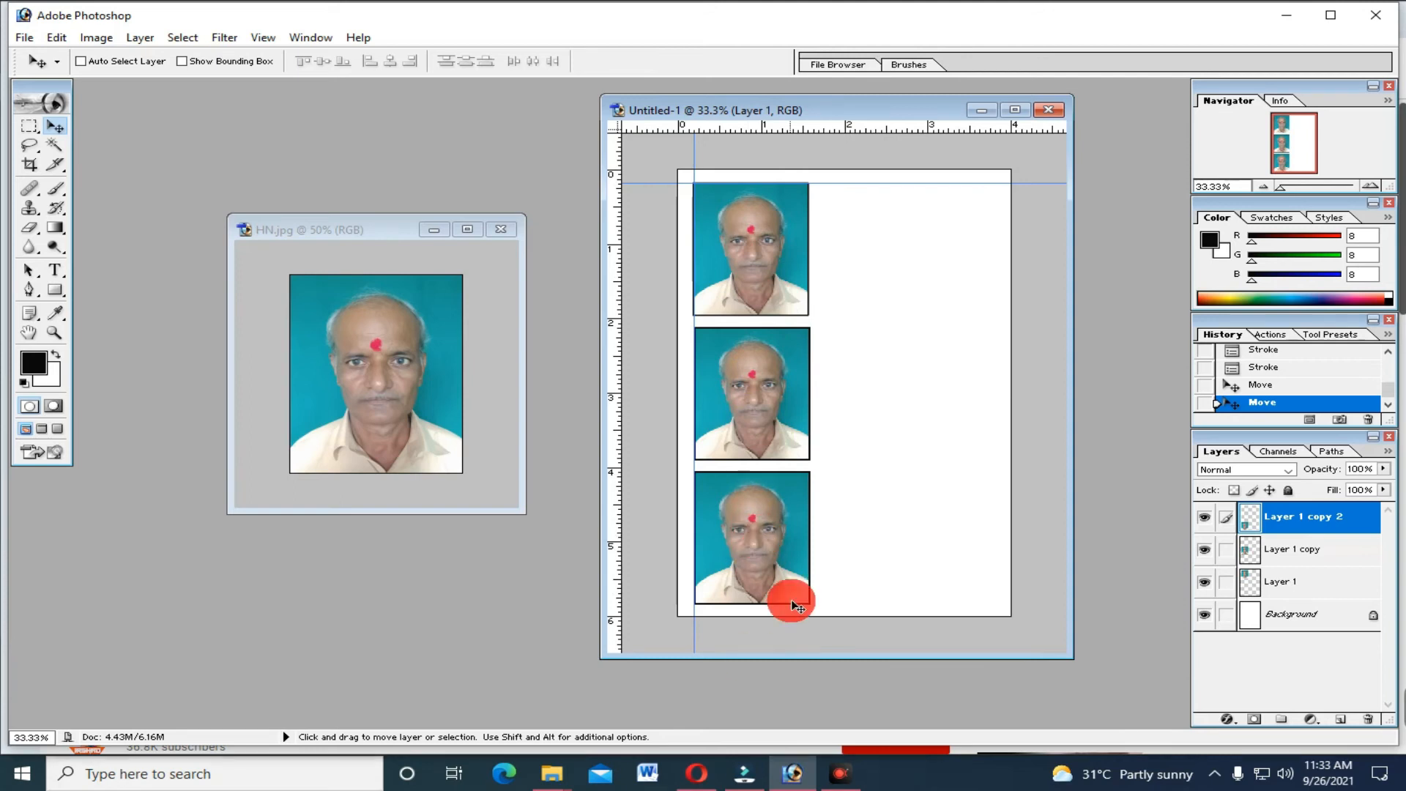
- Select the layer of the column's lowest photo and merge all photo layers down into the background
{"action": "right_click", "coordinate": [765, 535]}
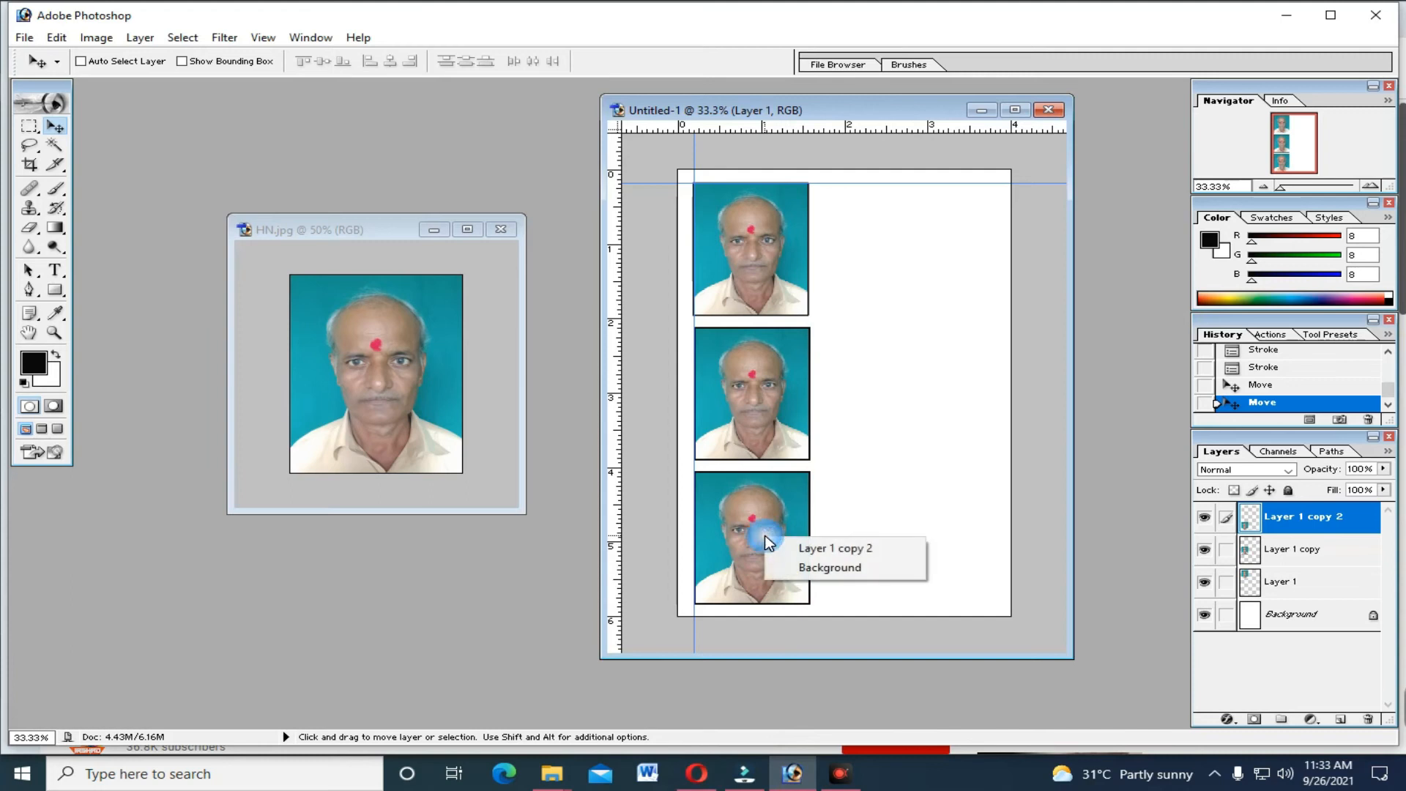
{"action": "left_click", "coordinate": [820, 548]}
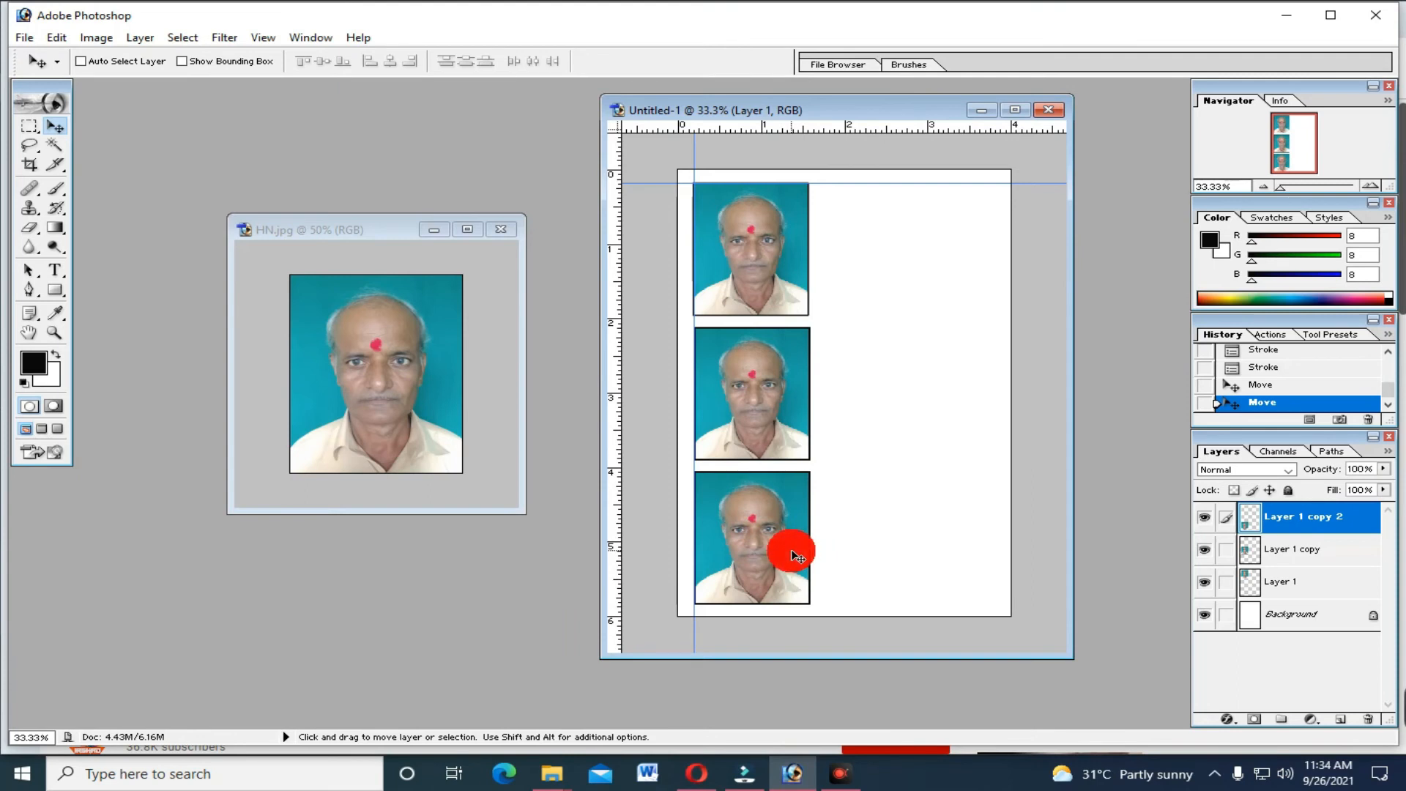
{"action": "key", "text": "ctrl+e"}
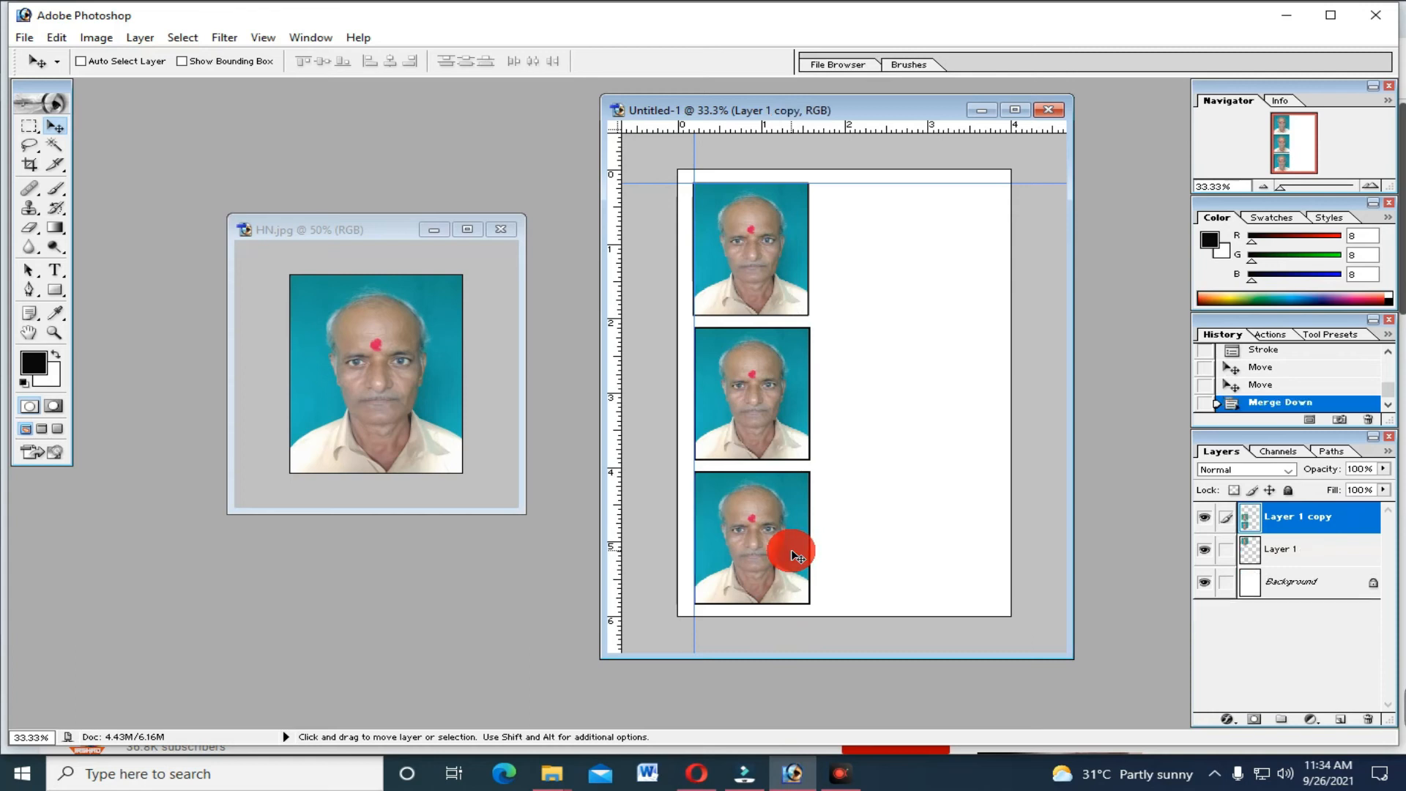
{"action": "key", "text": "ctrl+e"}
{"action": "key", "text": "ctrl+e"}
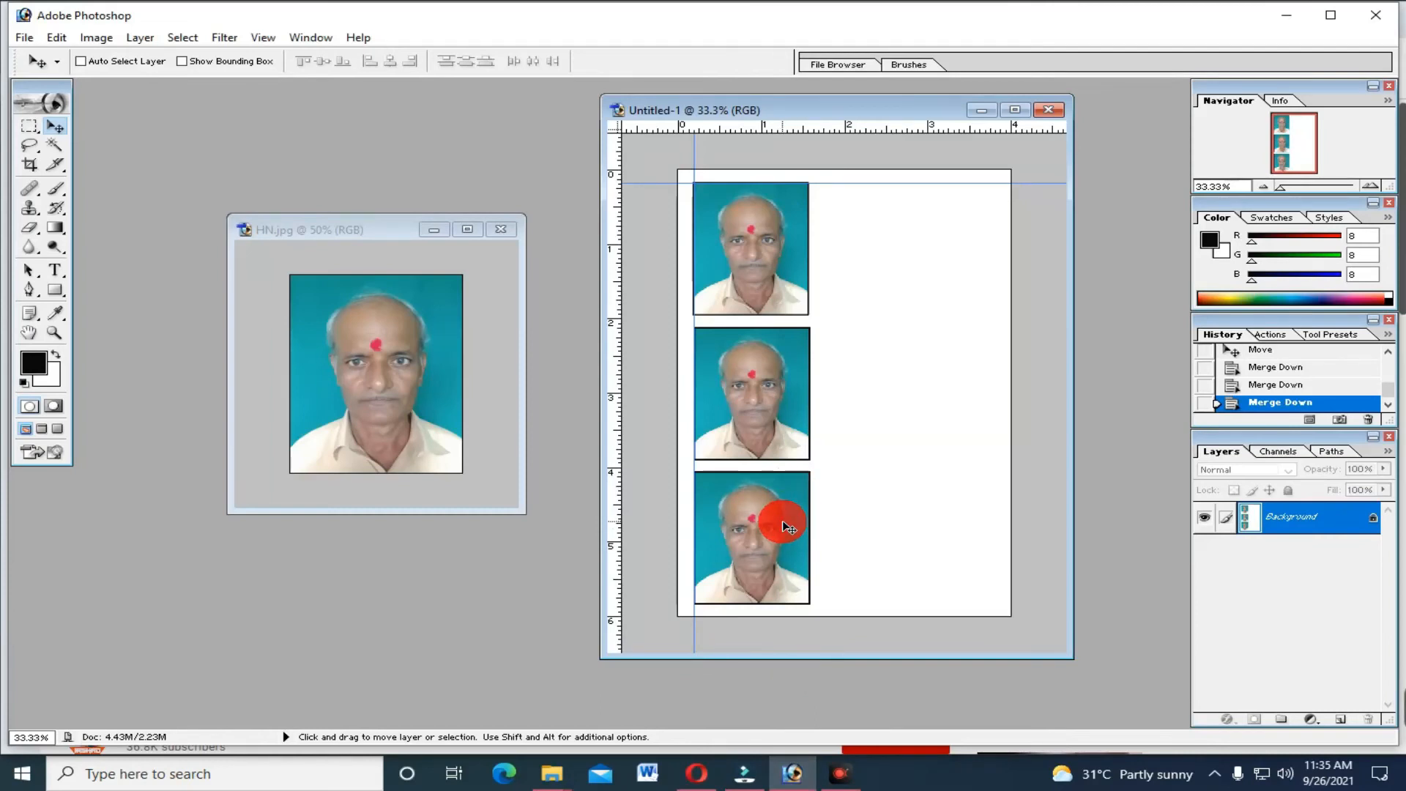
- Duplicate the merged column of three photos into the right half of the page, level with the original column
{"action": "key", "text": "alt"}
{"action": "left_click_drag", "start_coordinate": [889, 536], "coordinate": [957, 537]}
{"action": "left_click", "coordinate": [854, 551]}
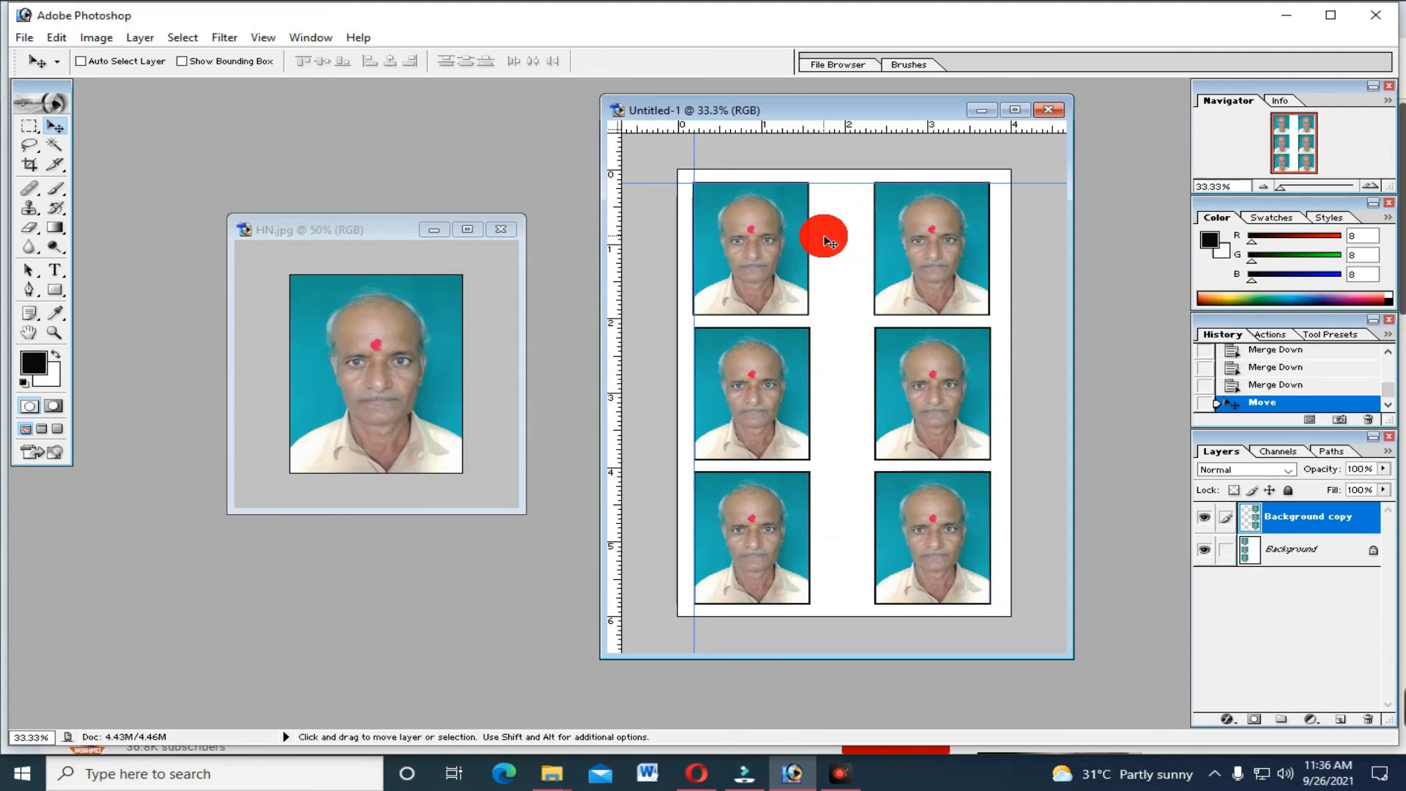
- Save the six-photo sheet as a JPEG copy in the 6-10 folder
{"action": "left_click", "coordinate": [25, 39]}
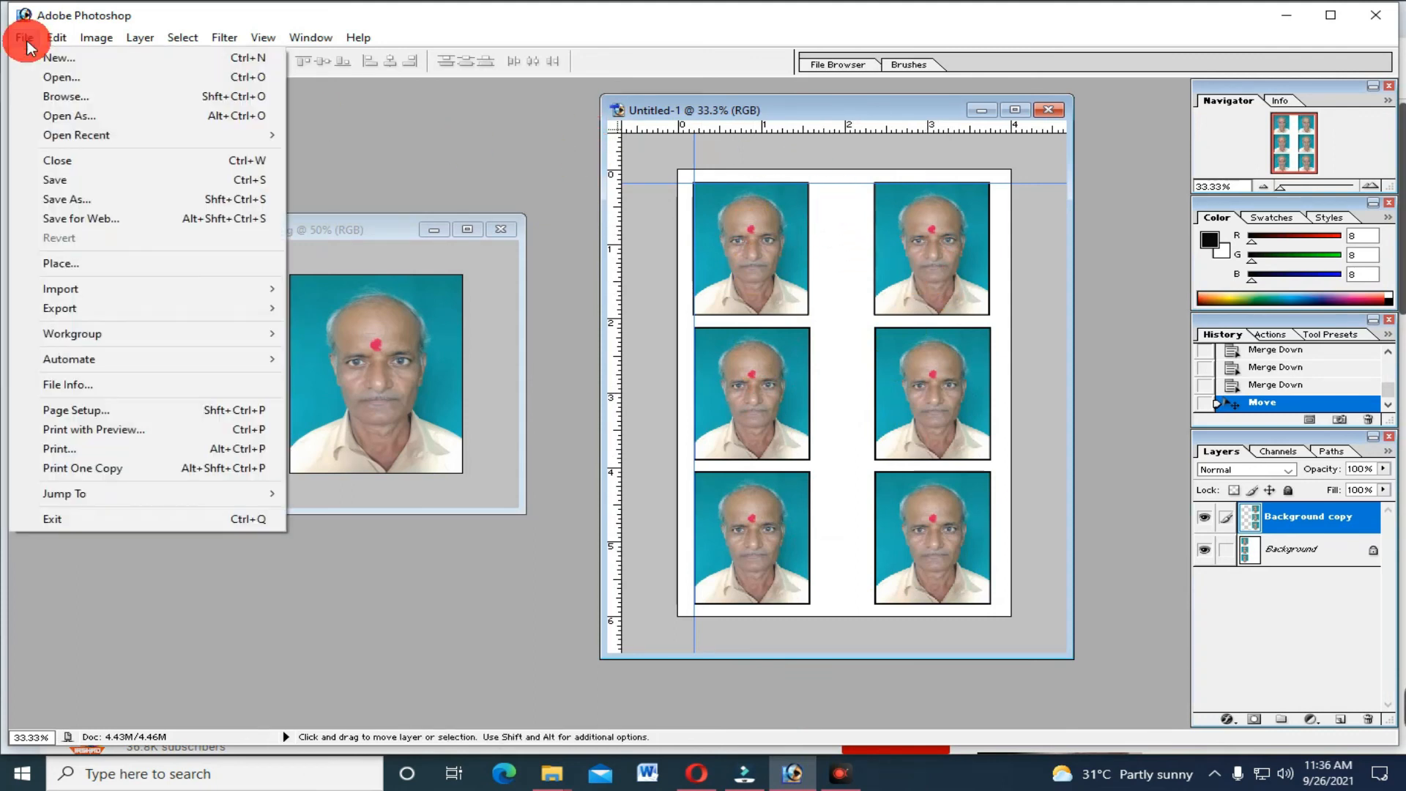
{"action": "left_click", "coordinate": [71, 202]}
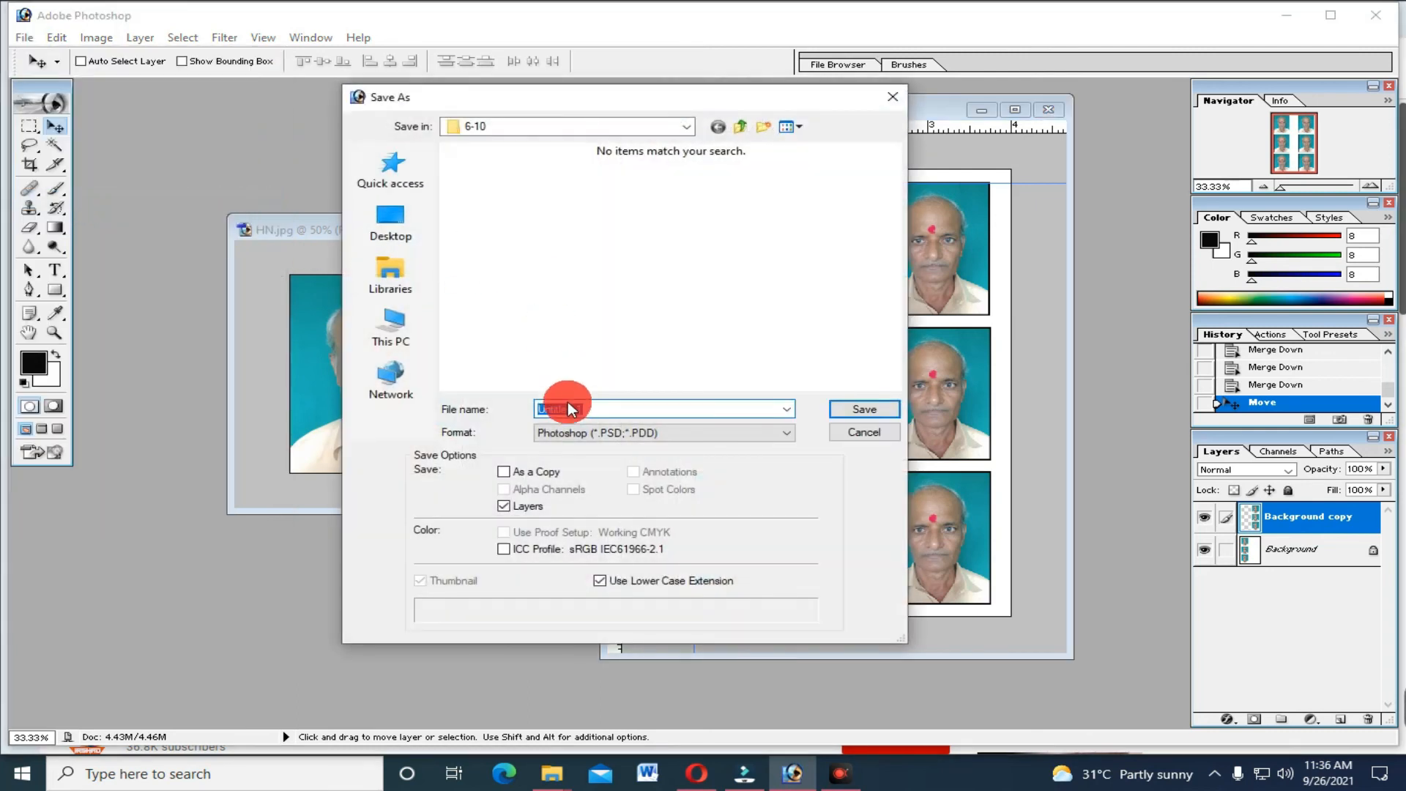
{"action": "left_click", "coordinate": [574, 433]}
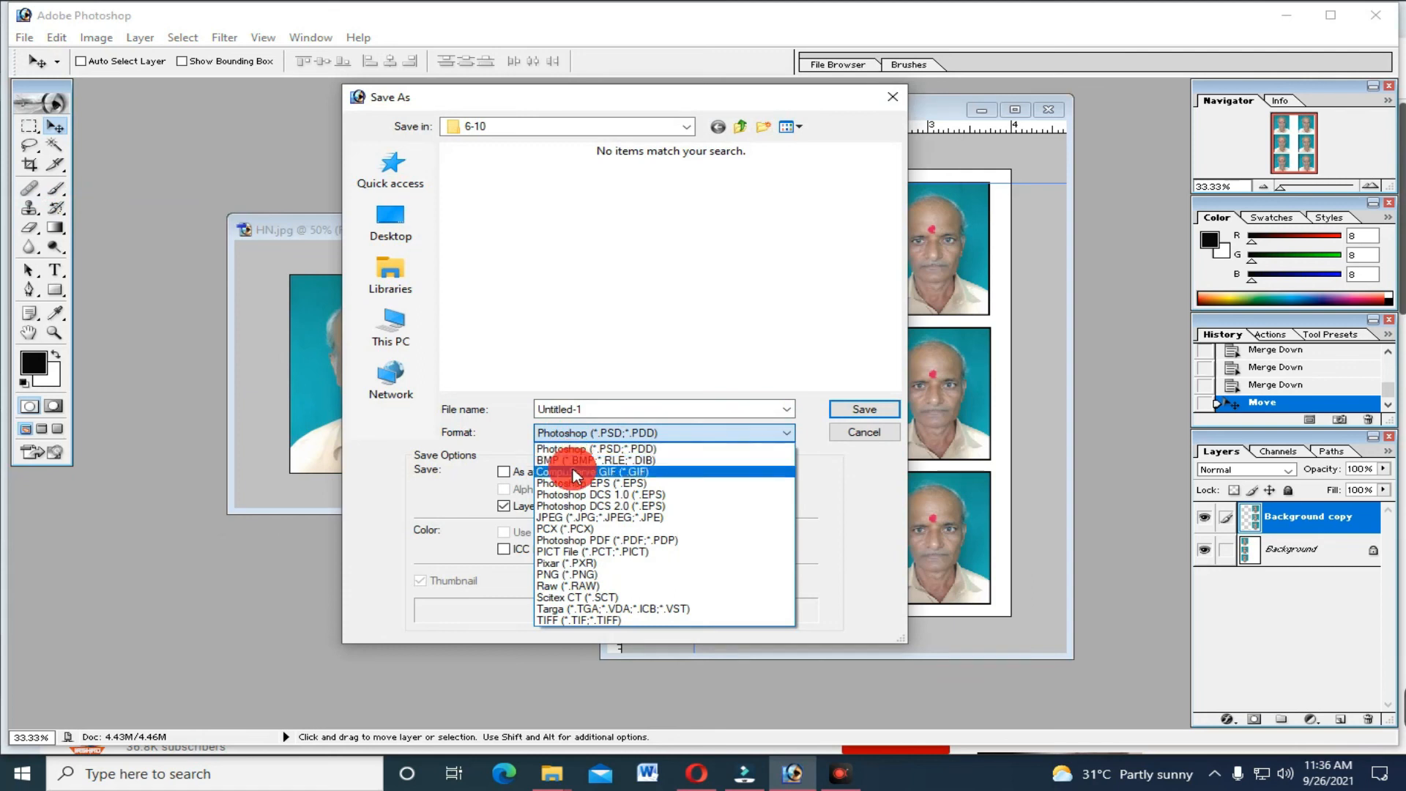
{"action": "left_click", "coordinate": [625, 519]}
{"action": "double_click", "coordinate": [638, 407]}
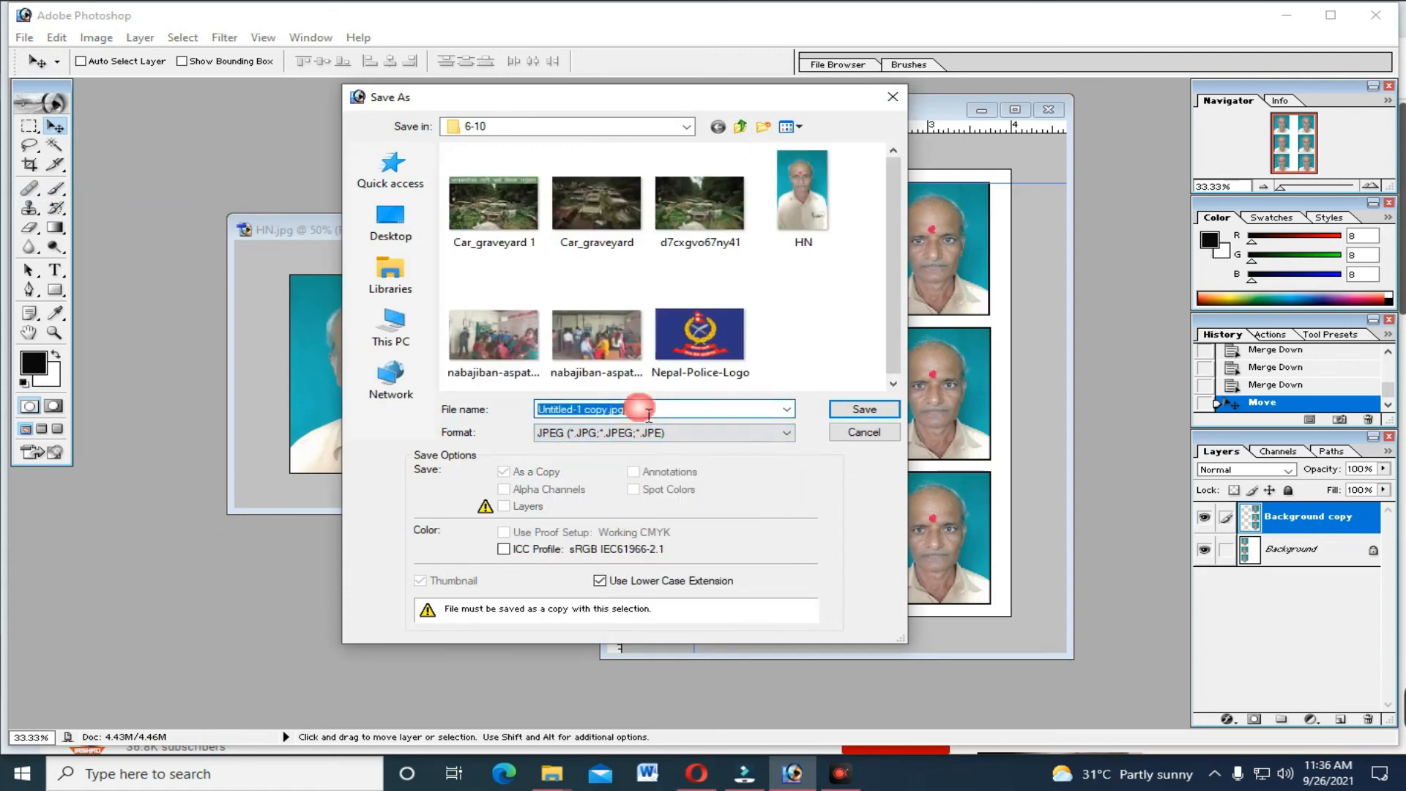
{"action": "key", "text": "Return"}
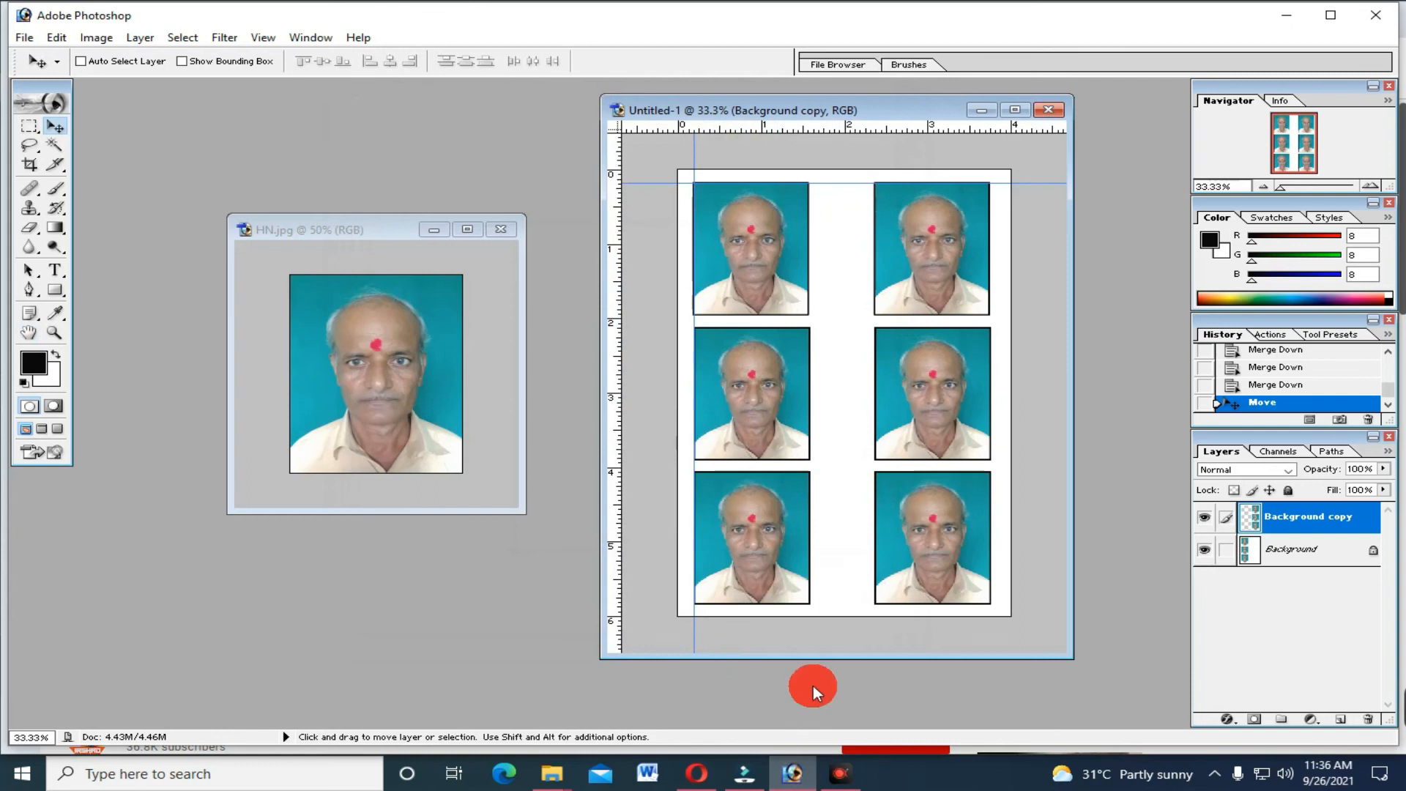
{"action": "mouse_move", "coordinate": [797, 778]}
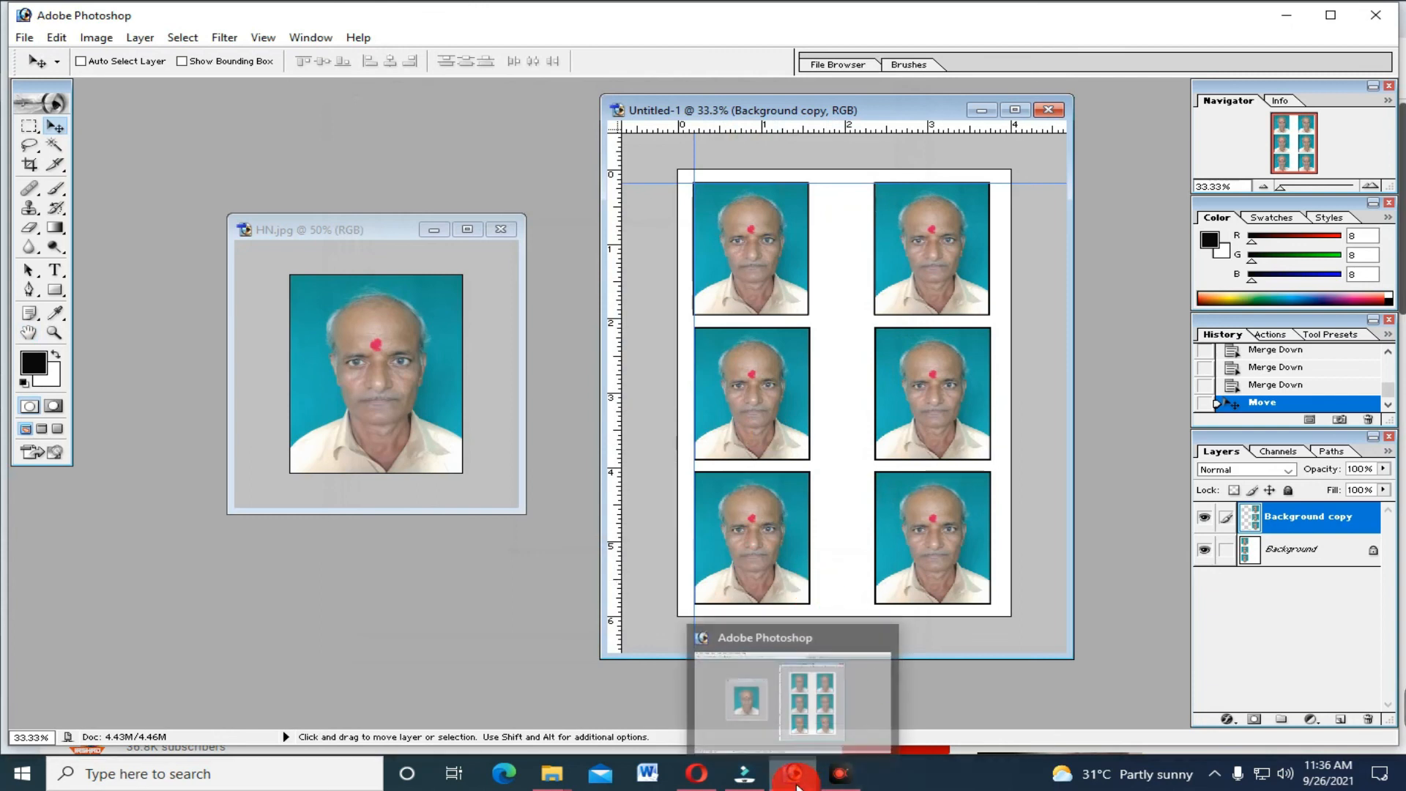